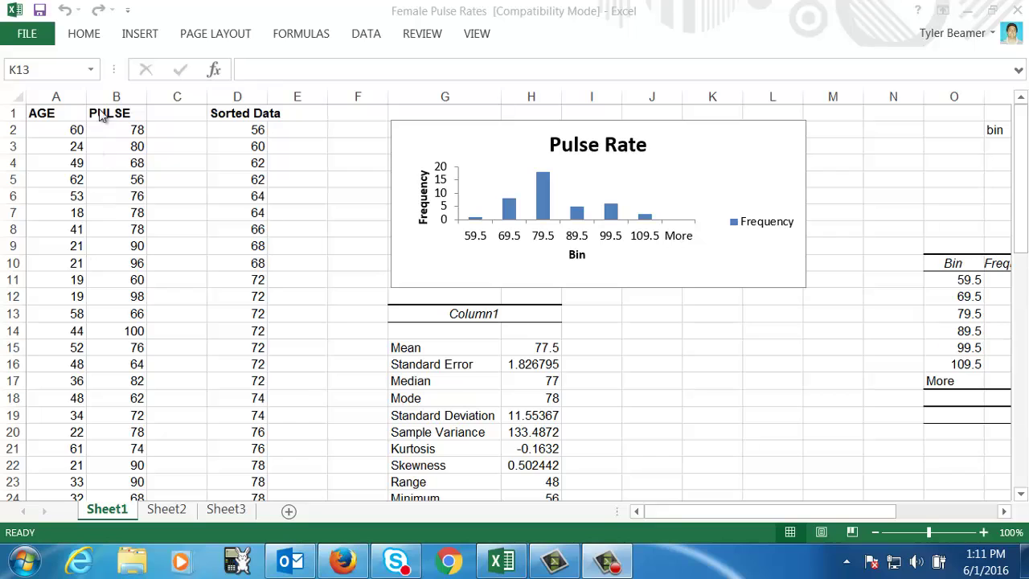
- Clear the old Sorted Data values from D2:D41
key("alt+Tab")
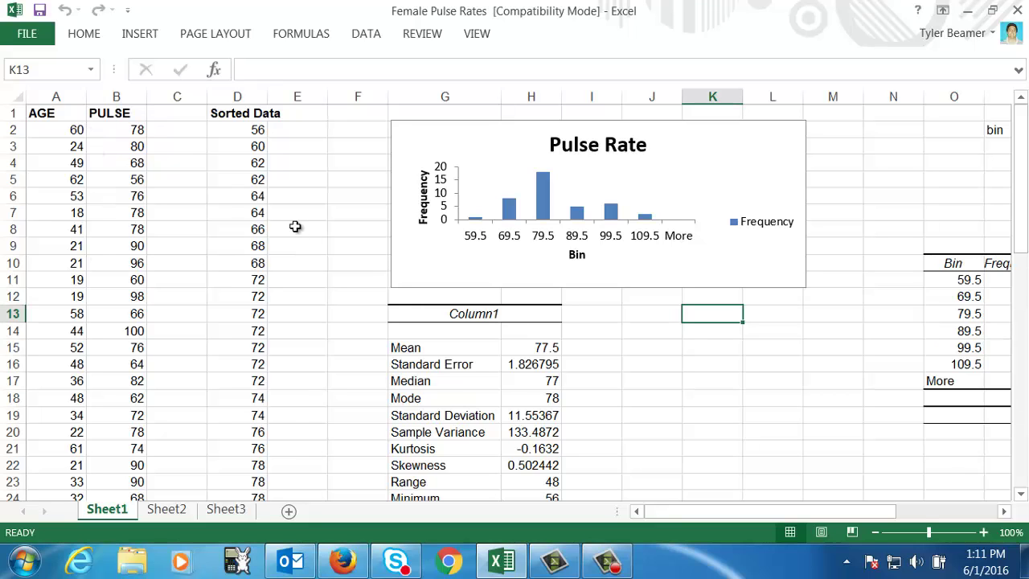
scroll(295, 226, "down", 7)
scroll(203, 228, "down", 1)
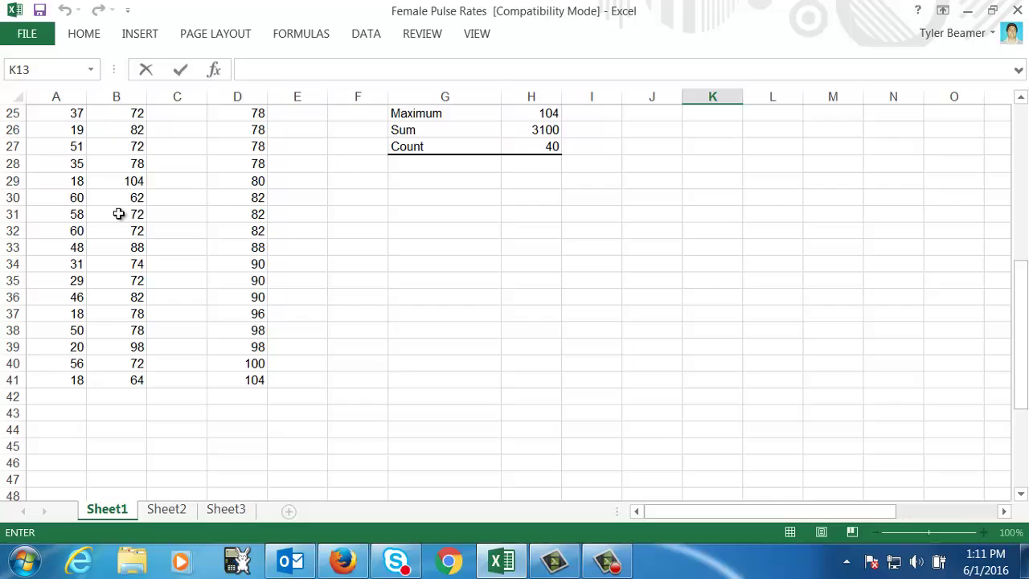
scroll(206, 230, "up", 8)
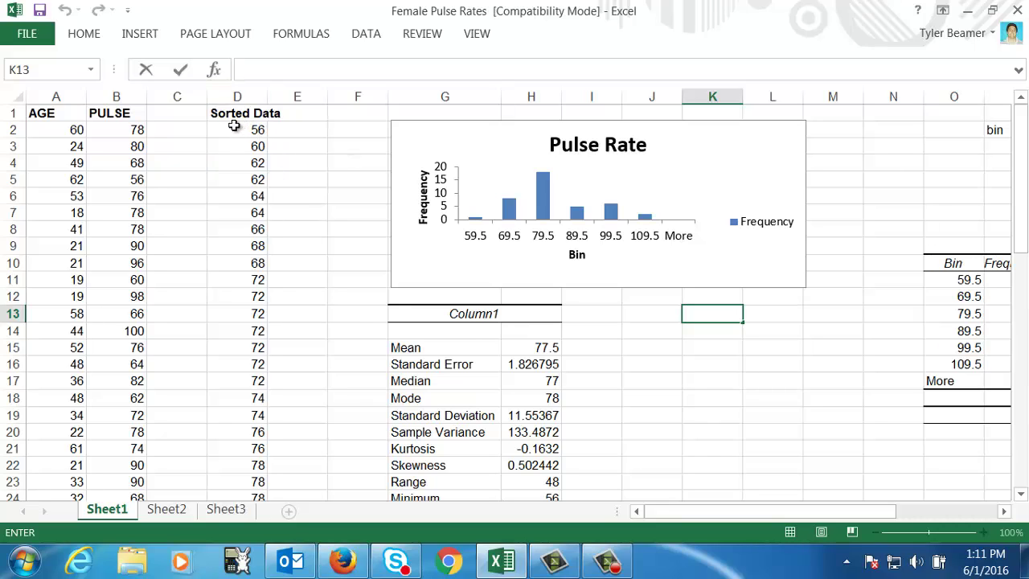
left_click_drag(242, 131, 244, 464)
left_click(244, 464)
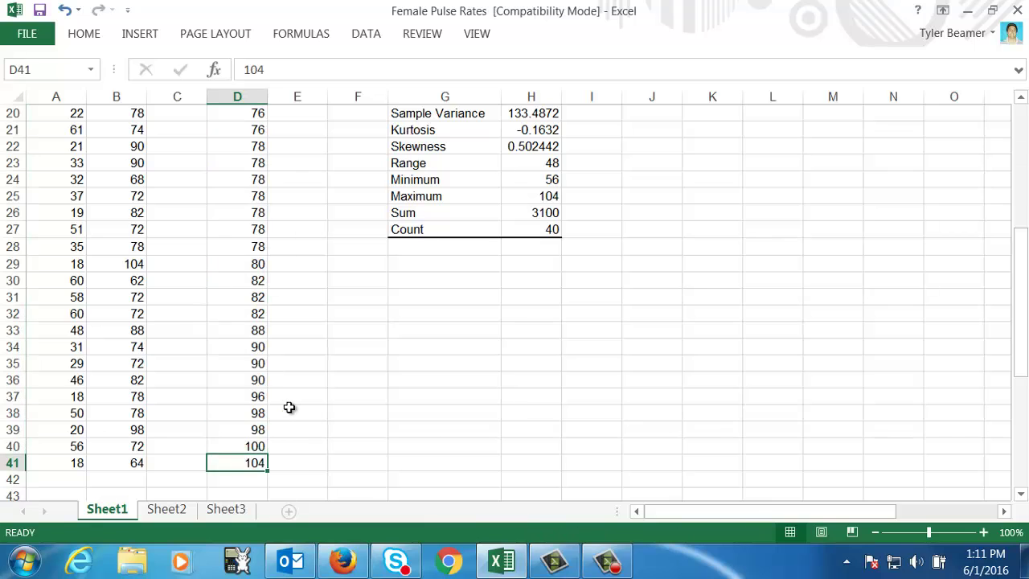
scroll(294, 406, "up", 6)
left_click_drag(243, 131, 244, 464)
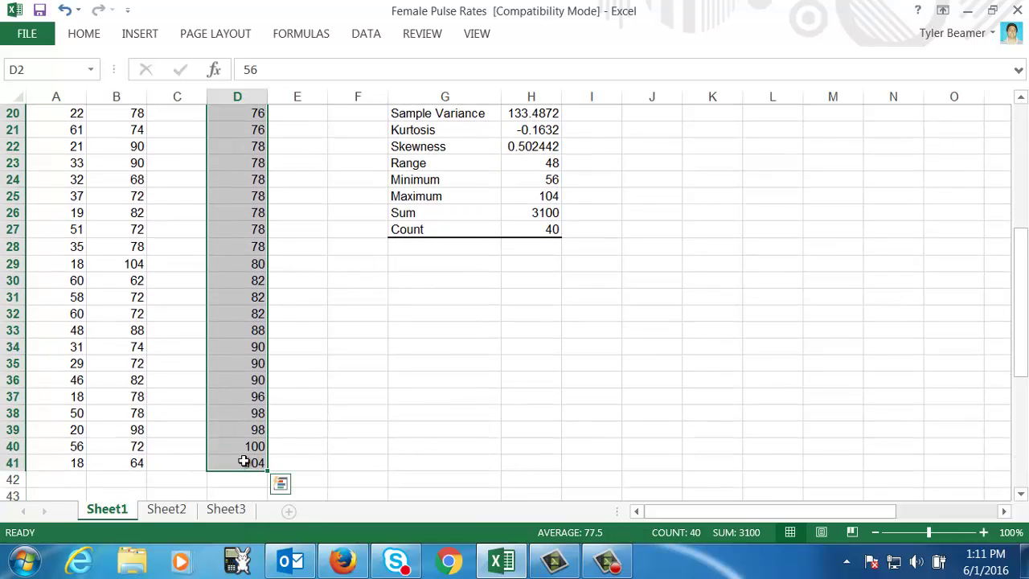
key("Delete")
left_click(312, 241)
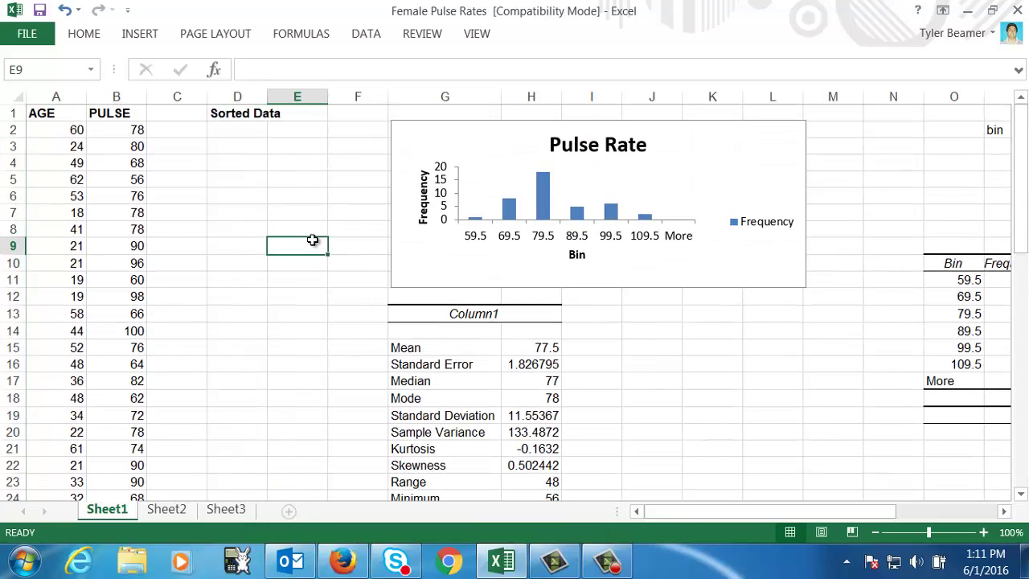
- Copy the PULSE values from B2:B41 and paste them starting at D2
left_click(250, 142)
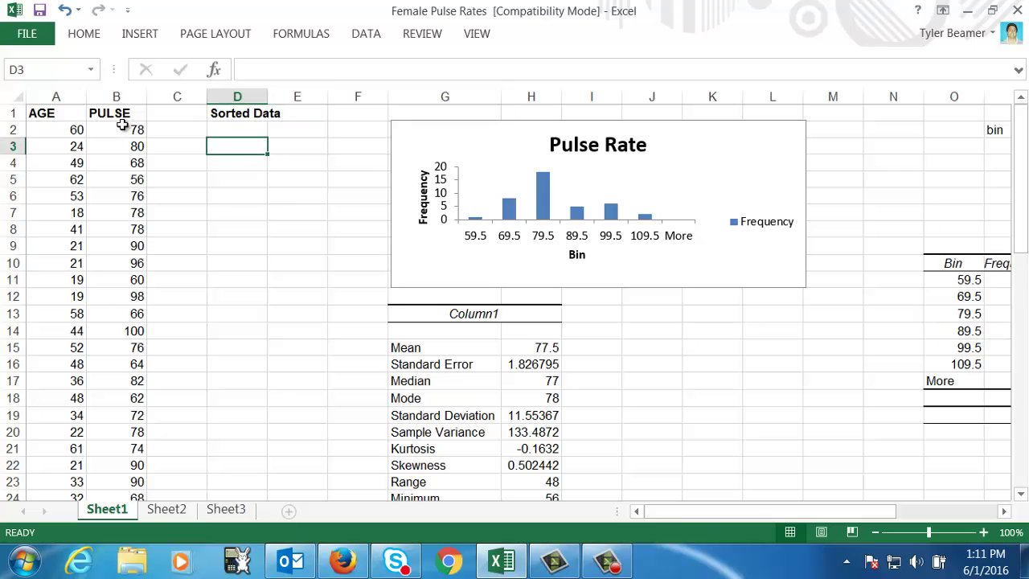
left_click_drag(123, 124, 139, 431)
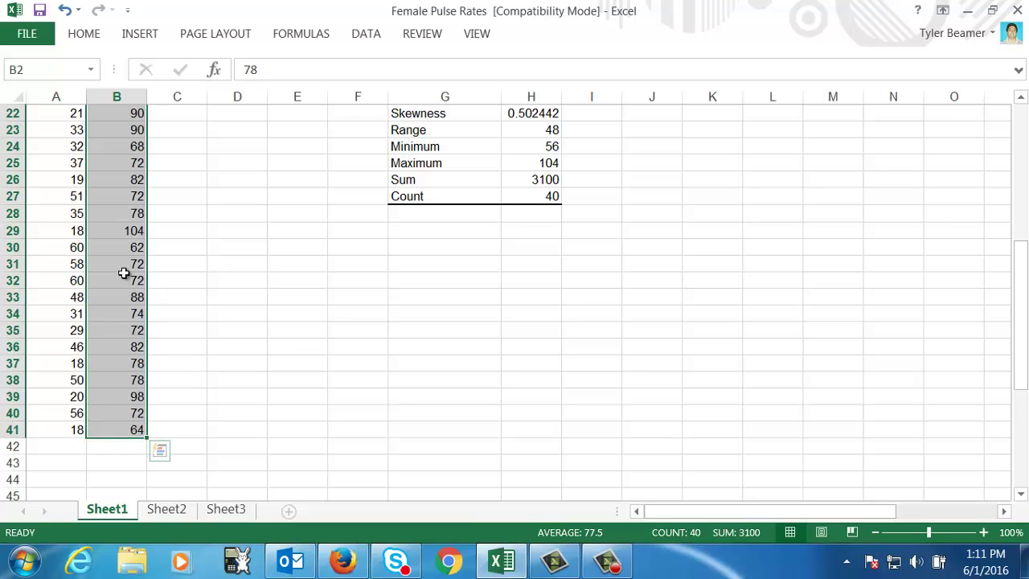
right_click(122, 274)
left_click(165, 200)
scroll(266, 275, "up", 7)
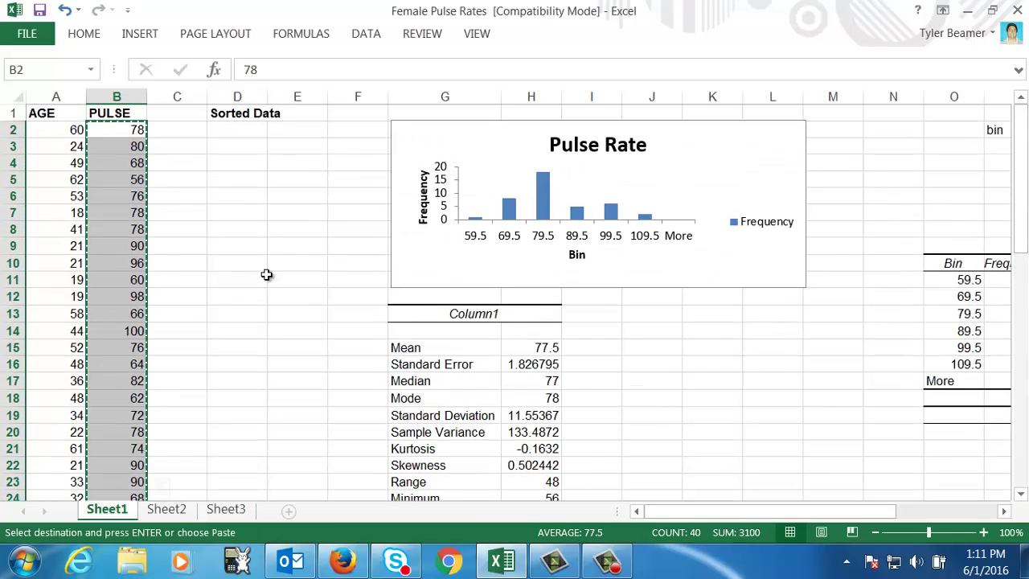
right_click(232, 129)
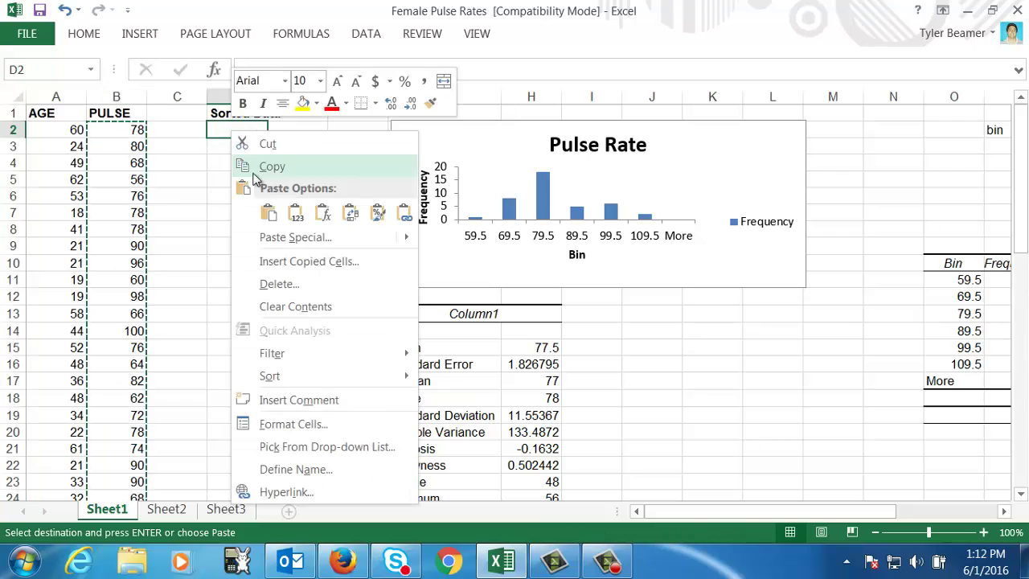
left_click(268, 211)
left_click(331, 199)
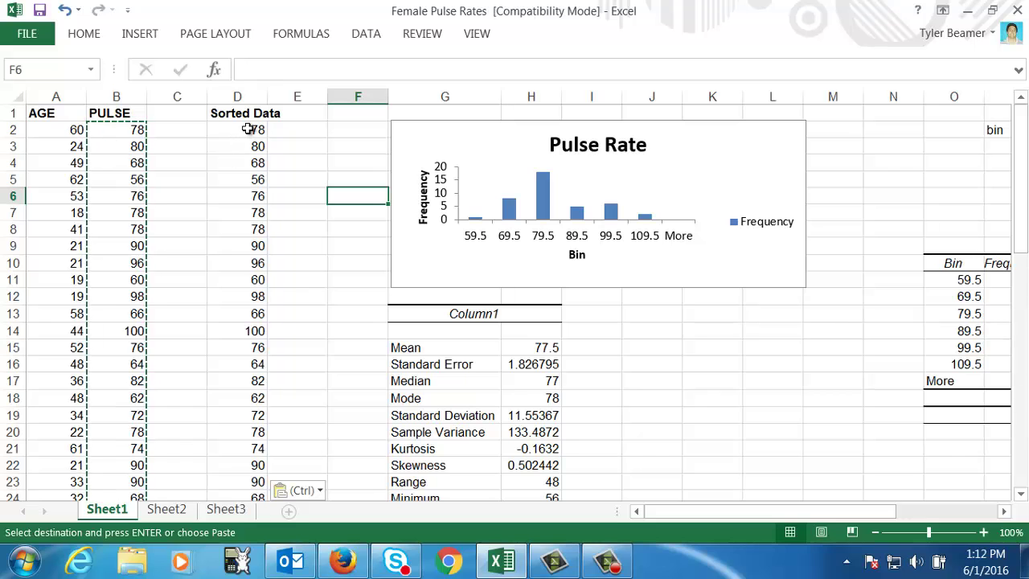
- Sort D2:D41 with Sort Smallest to Largest so the column starts at 56
left_click_drag(249, 129, 248, 465)
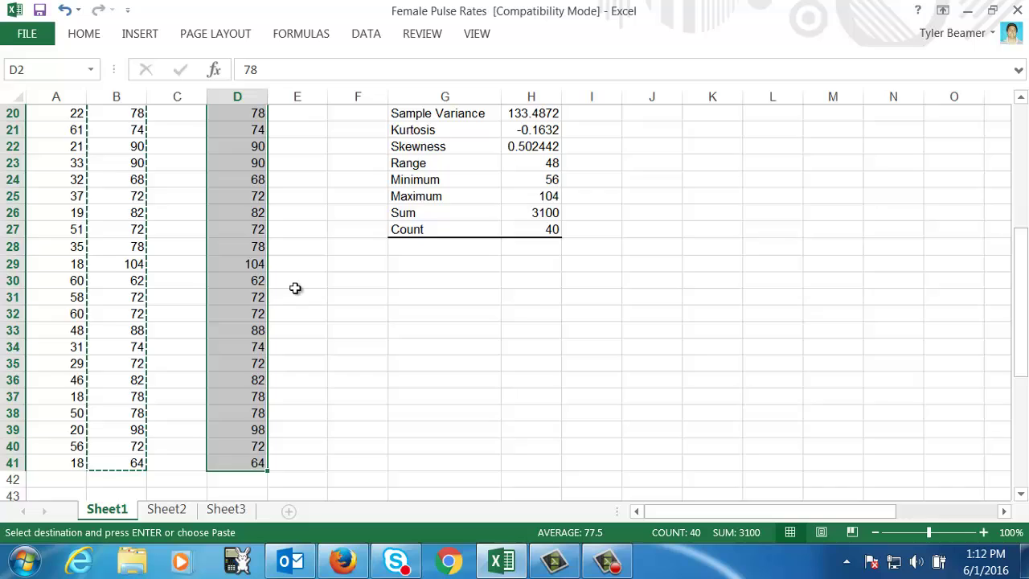
scroll(295, 288, "up", 6)
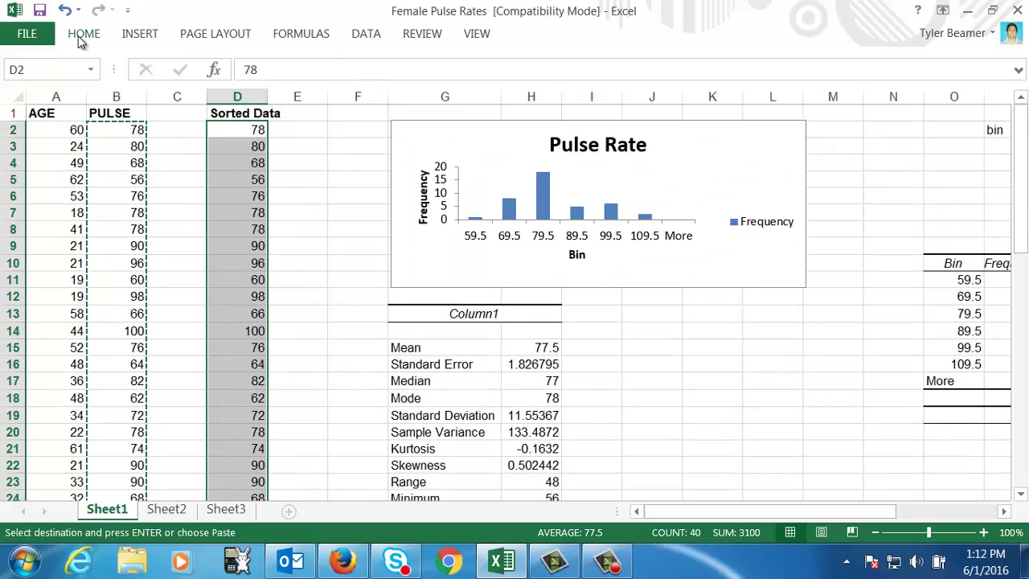
left_click(82, 35)
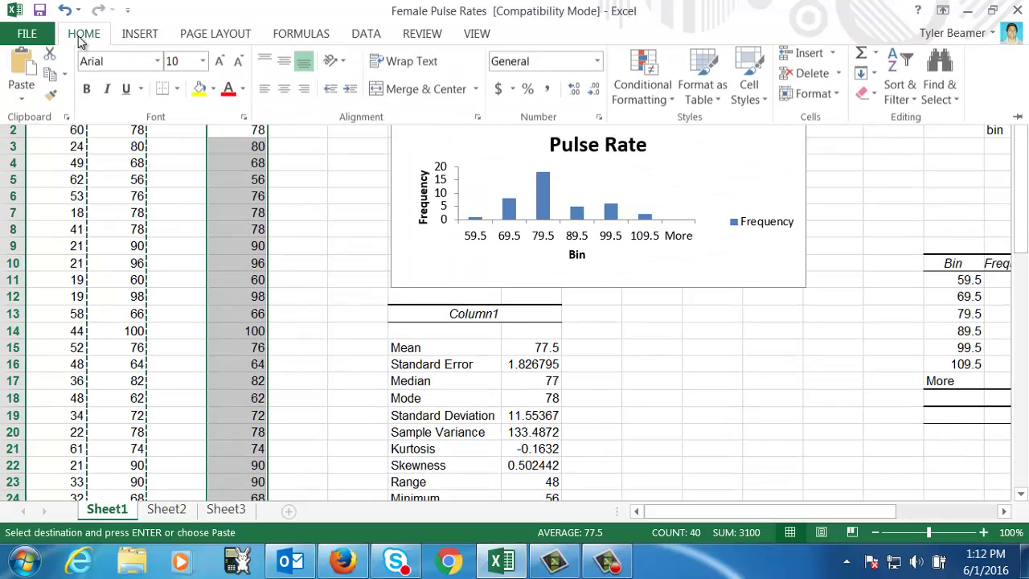
left_click(914, 104)
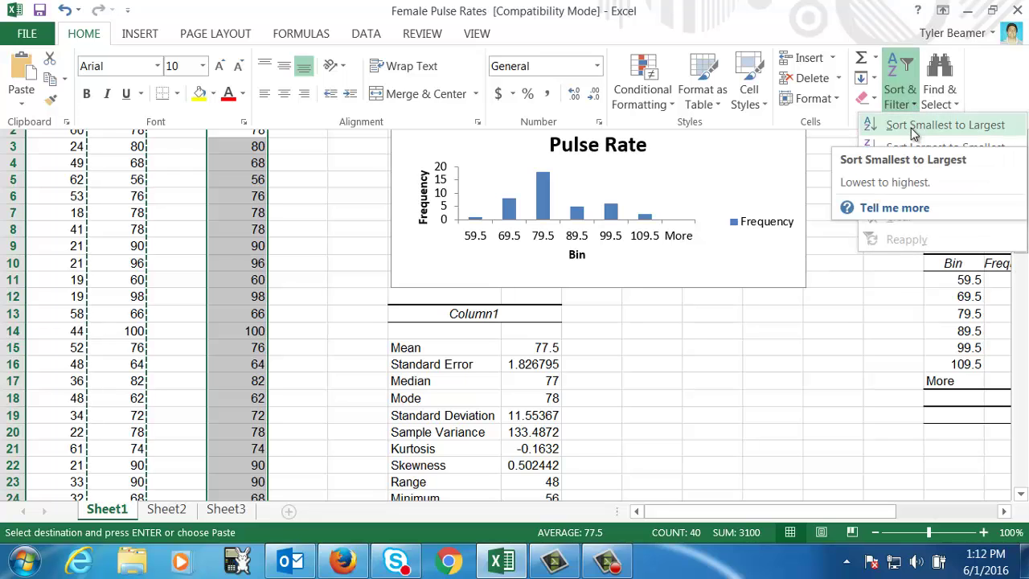
left_click(911, 128)
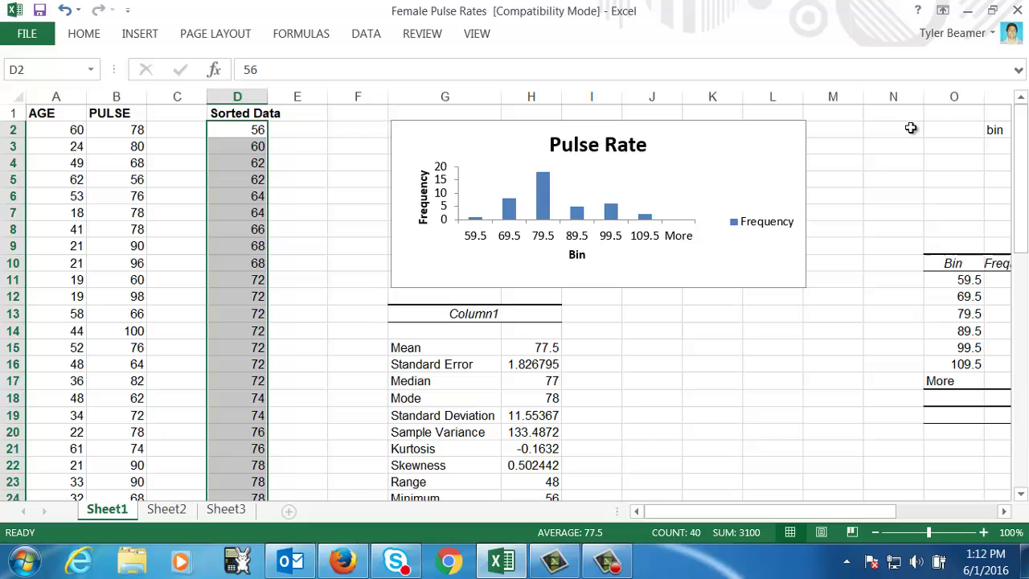
left_click_drag(333, 244, 333, 260)
left_click(334, 244)
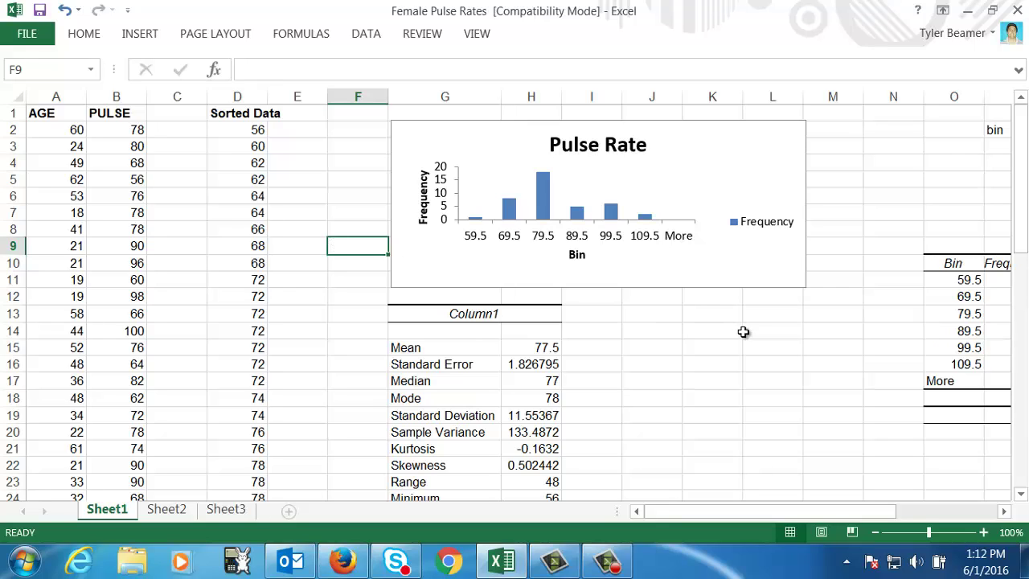
- Enter the labels 'min' in K13 and 'Q1' in K14
left_click(706, 320)
key("BackSpace")
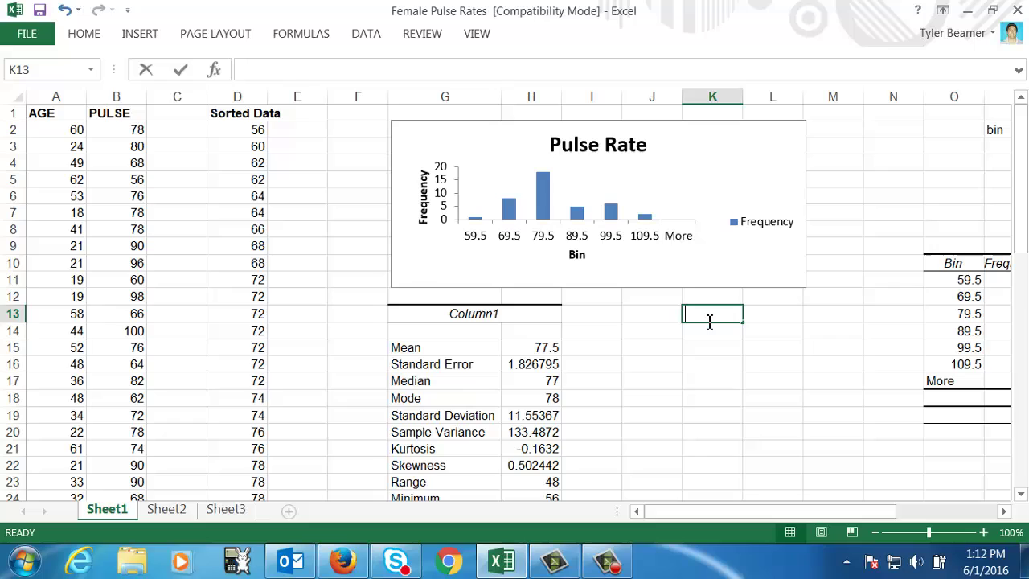
type("min")
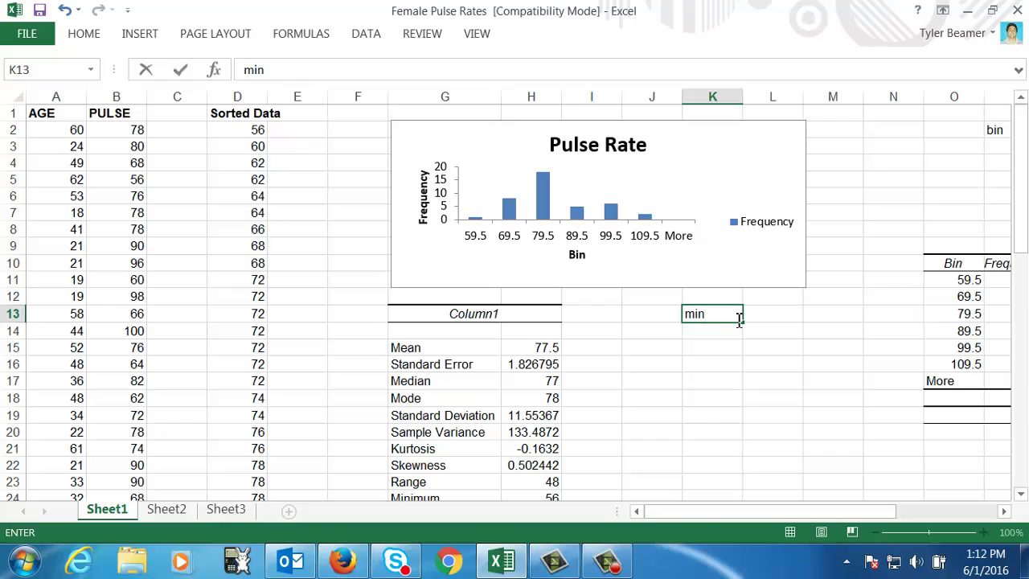
left_click(720, 330)
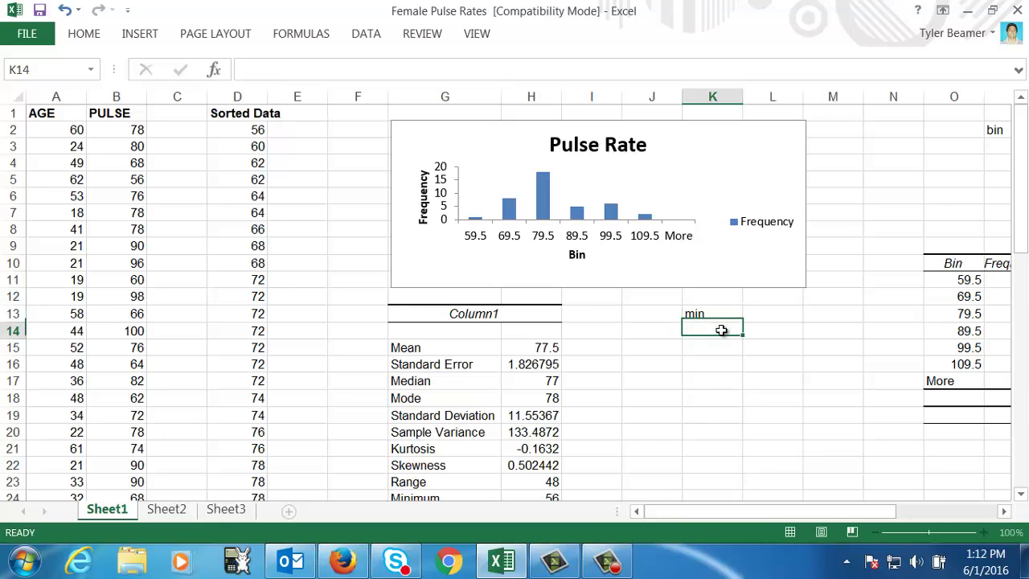
key("BackSpace")
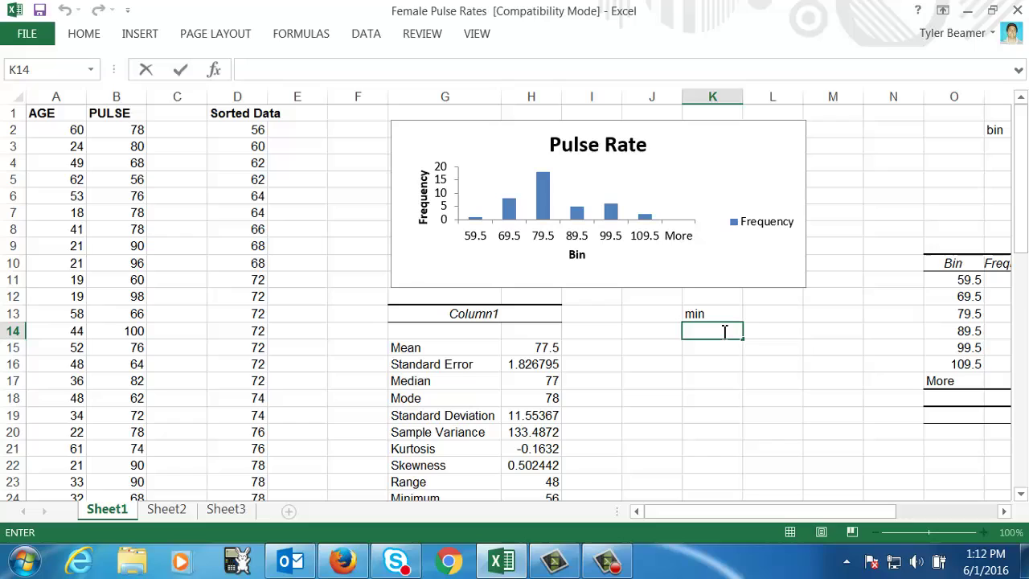
type("QA")
key("BackSpace")
type("1")
left_click(724, 348)
- Enter 'Q2 (median)', 'Q3' and 'max' in K15 through K17
key("BackSpace")
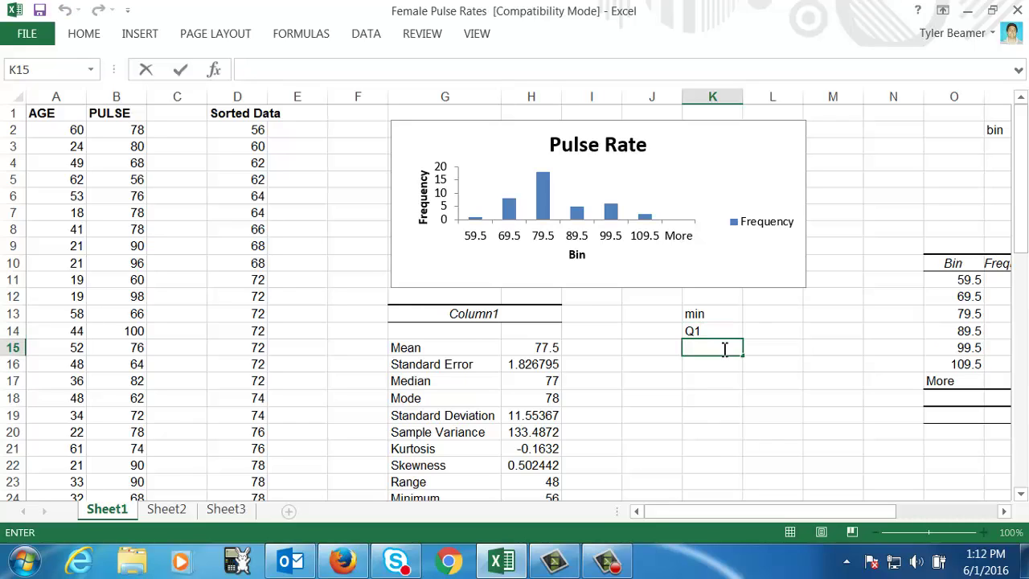
type("Q2 (median")
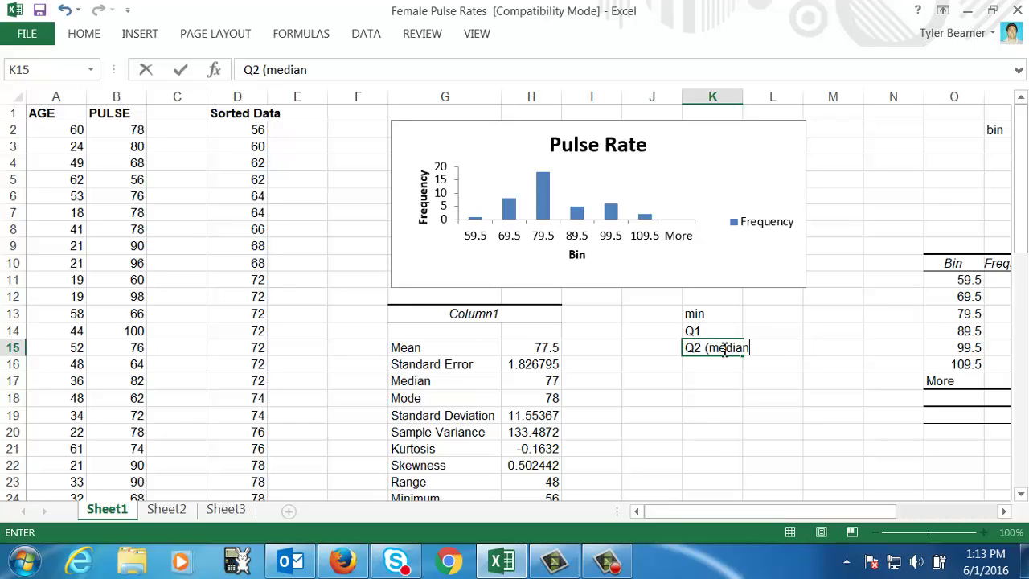
type(")")
key("Return")
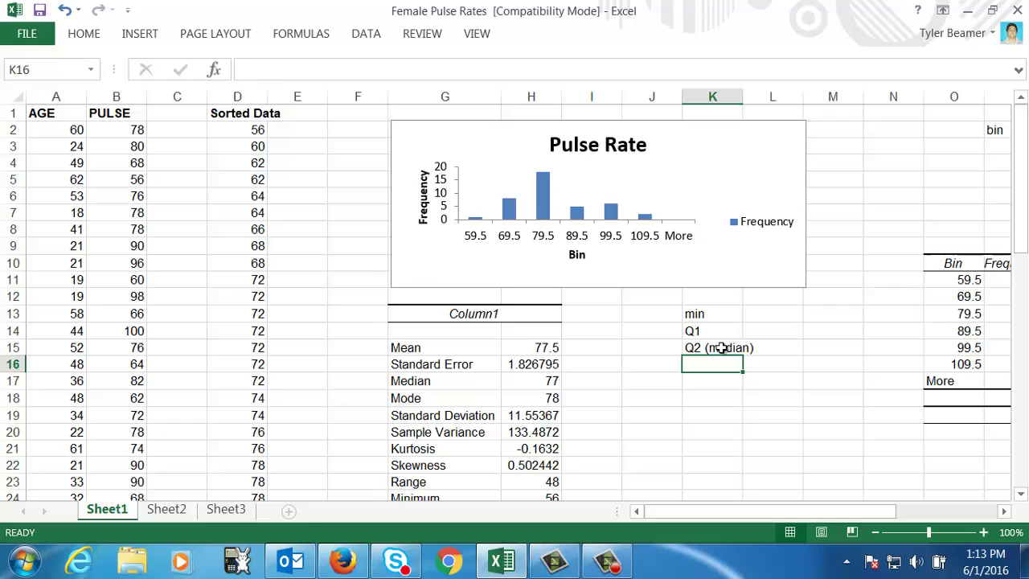
type("Q3")
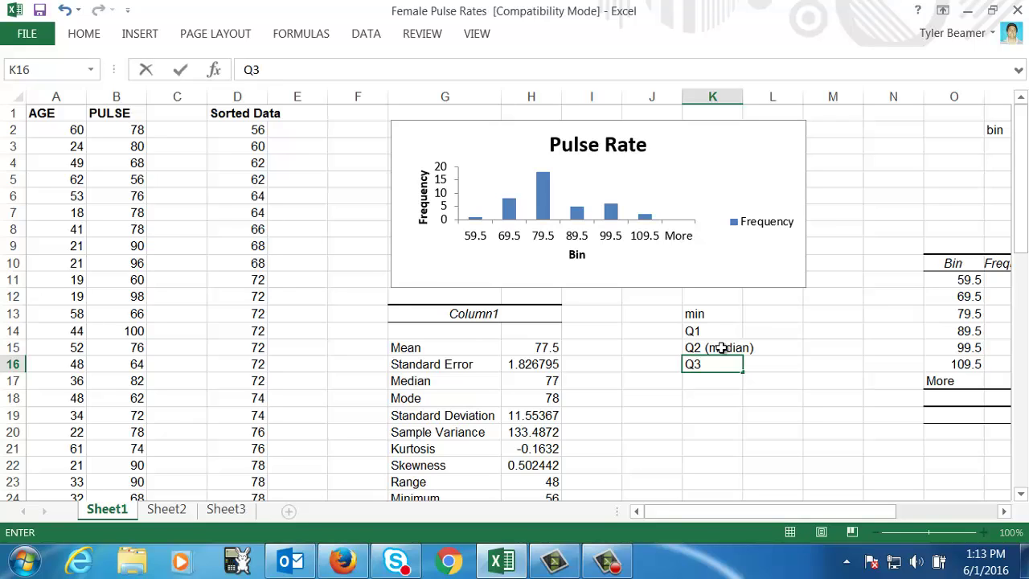
key("Return")
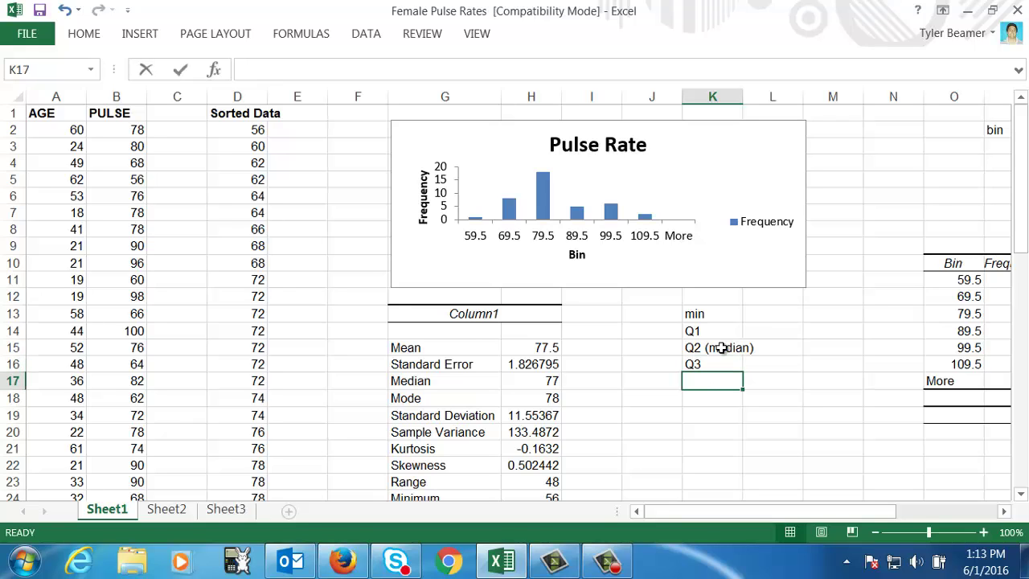
type("max")
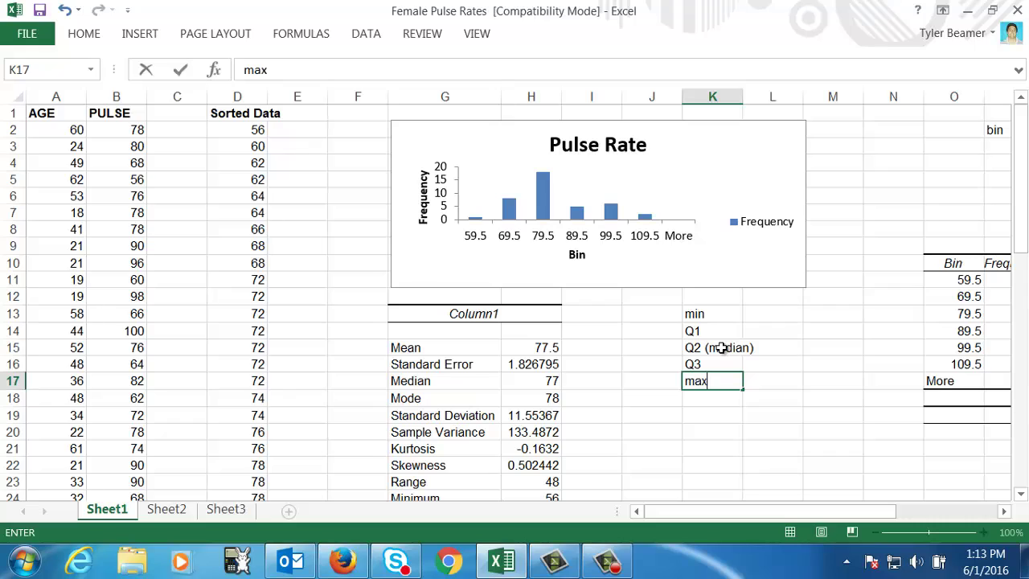
left_click(769, 333)
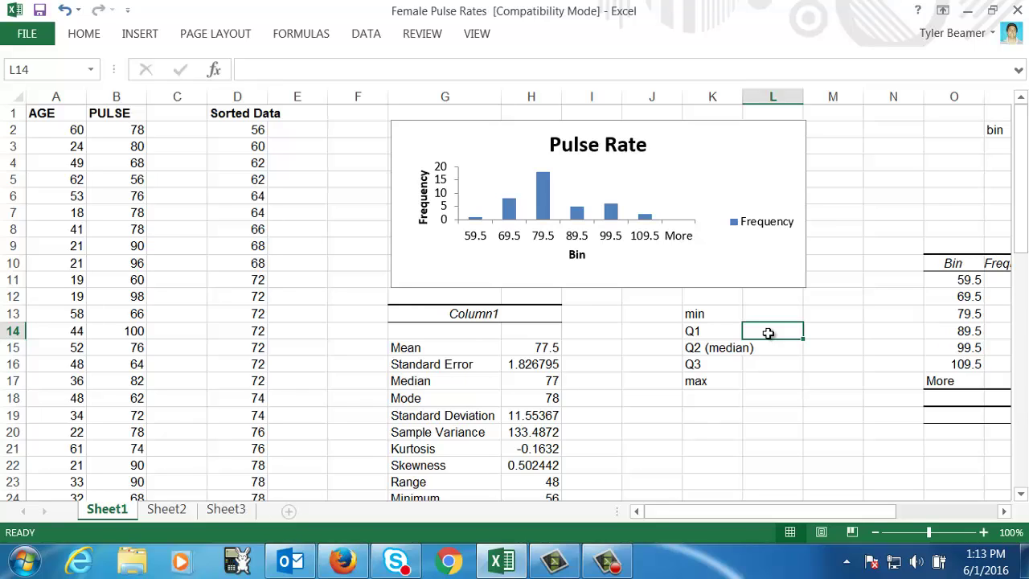
- Enter 56 as the minimum in L13 and 104 as the maximum in L17
left_click(770, 314)
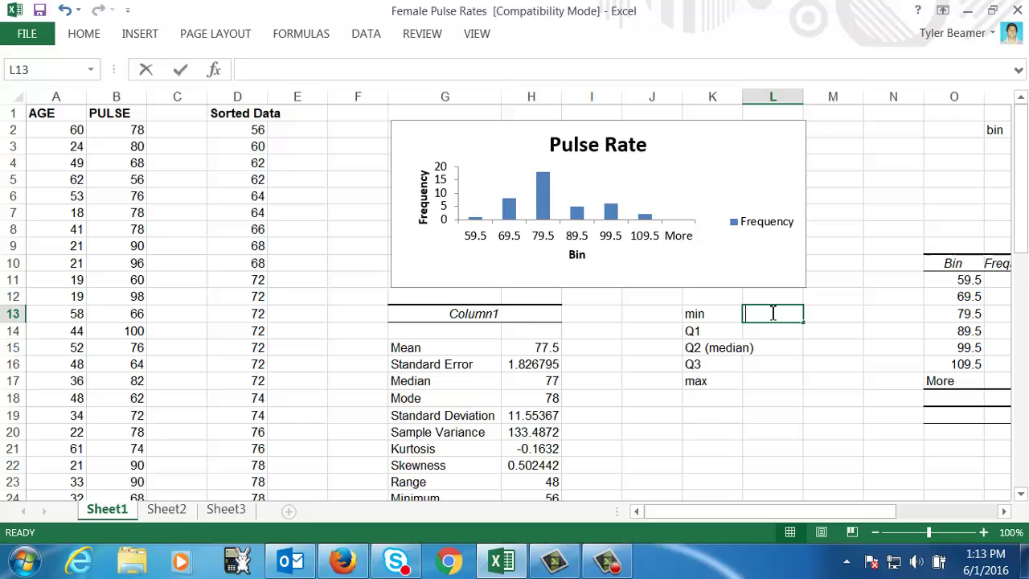
key("BackSpace")
type("56")
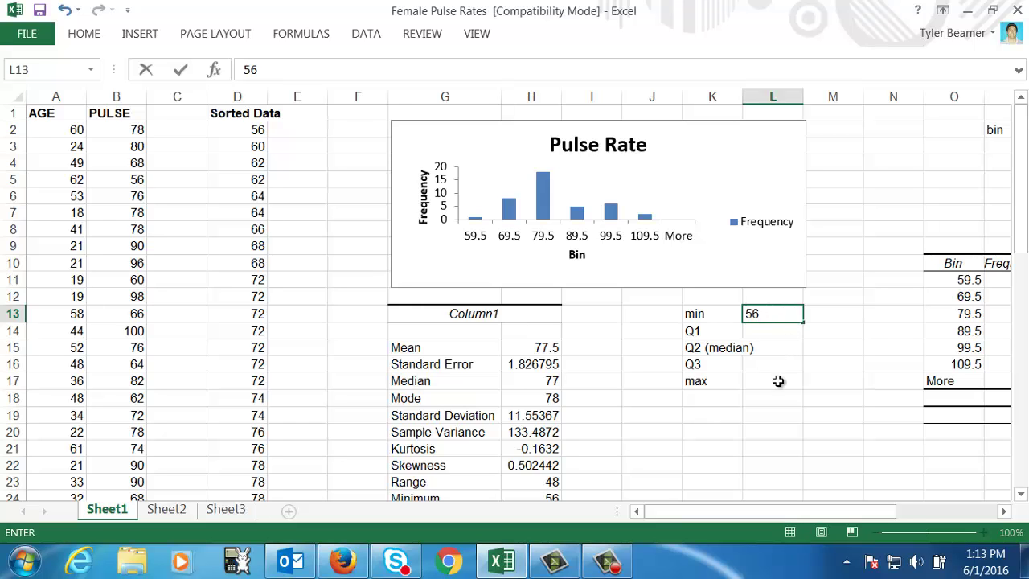
left_click(780, 381)
key("BackSpace")
scroll(269, 368, "down", 8)
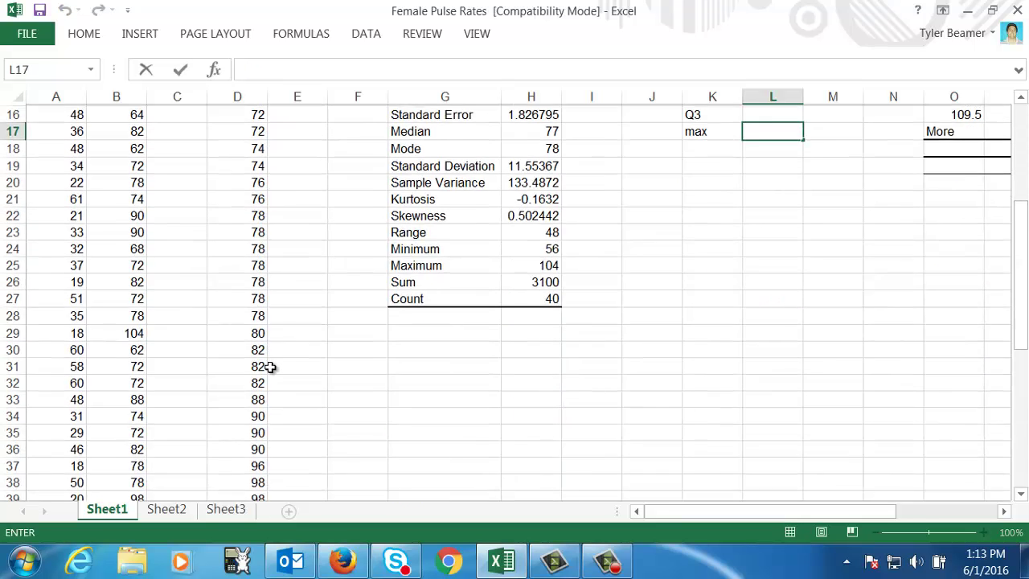
scroll(268, 367, "up", 8)
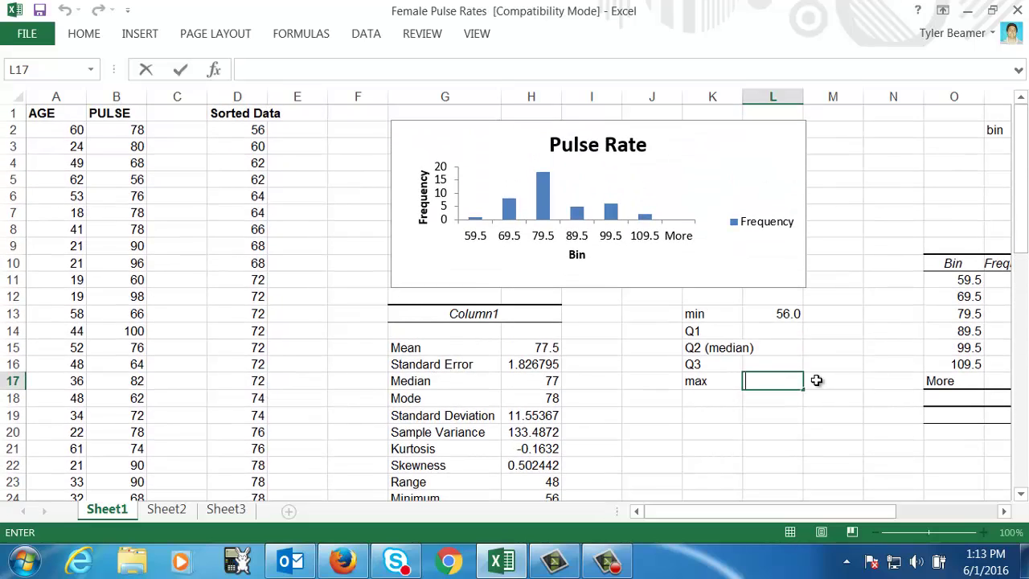
type("104")
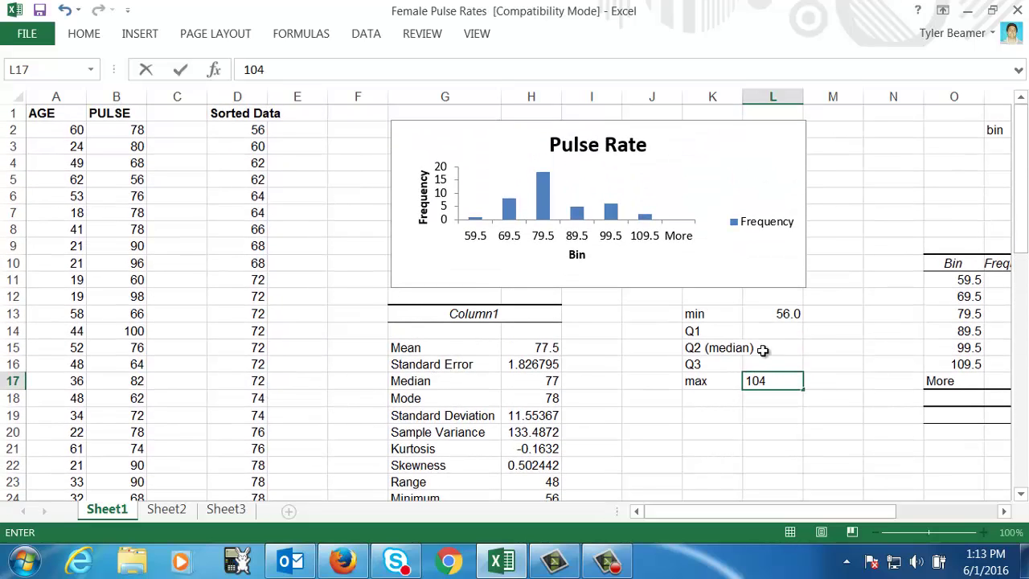
left_click(773, 328)
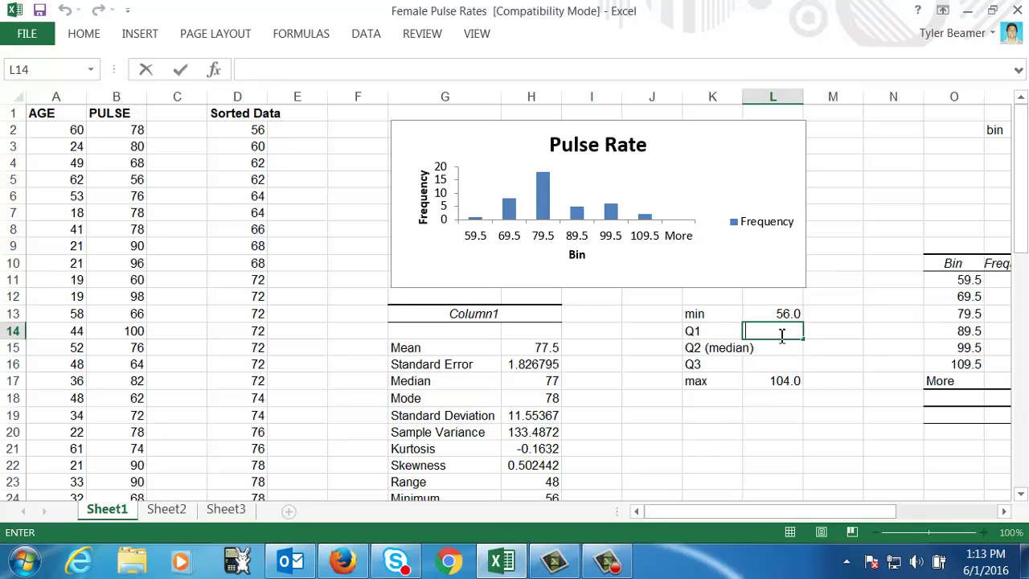
- Begin a =quar formula in L14 to bring up the QUARTILE function suggestions
left_click(314, 72)
type("=")
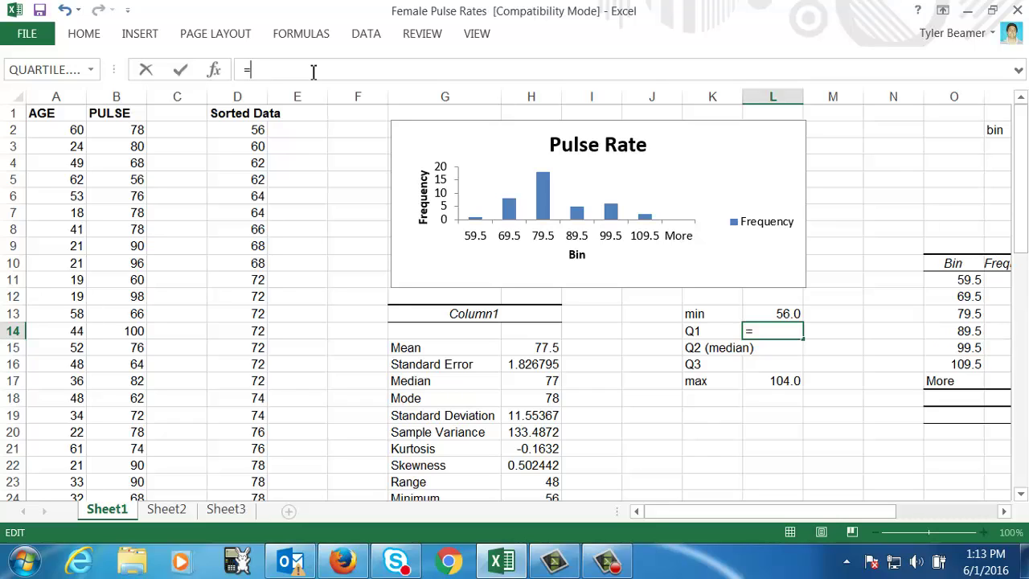
type("quar")
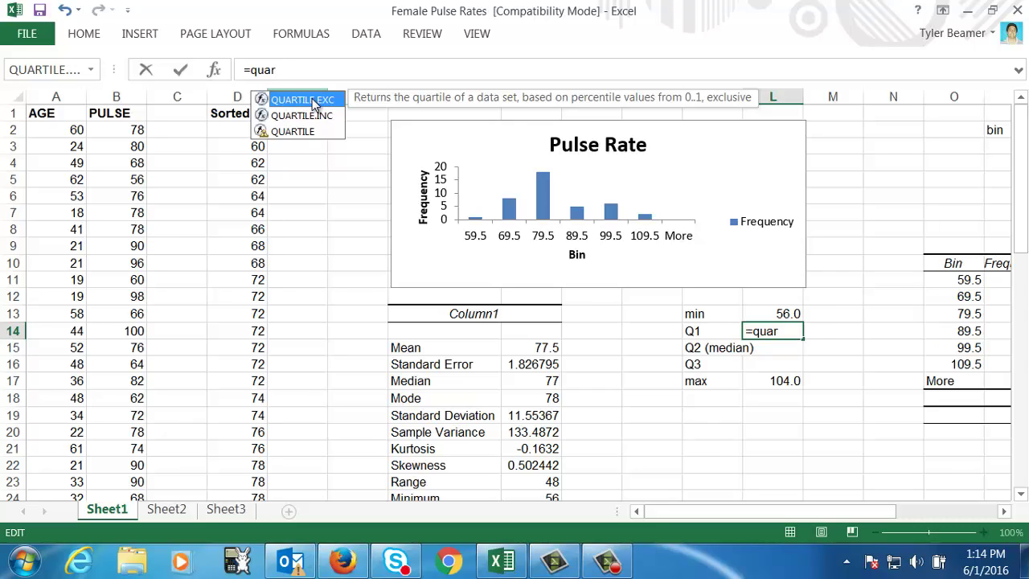
- Complete L14 as =QUARTILE.EXC(D2:D41,1), returning 72.0
double_click(312, 98)
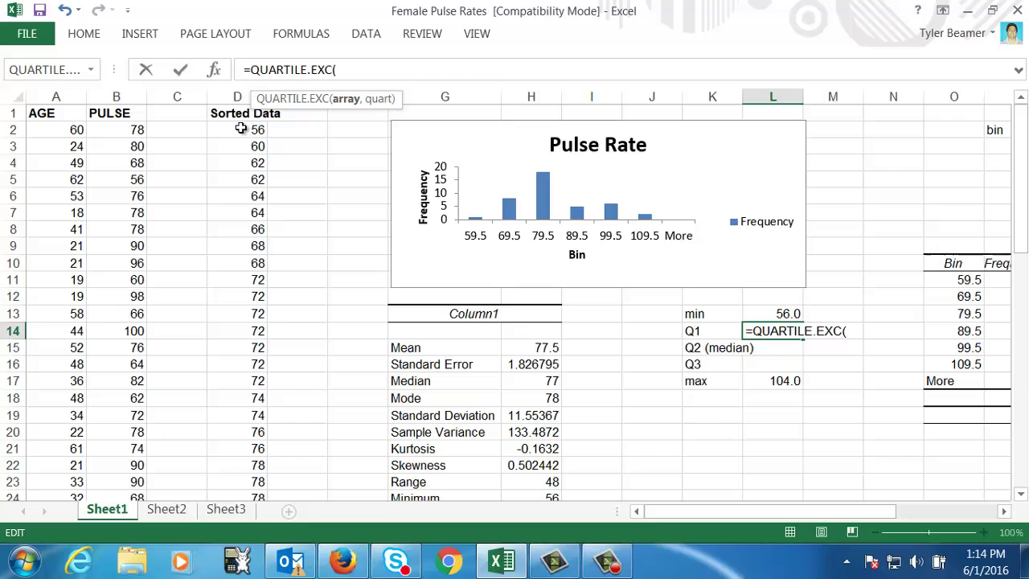
left_click_drag(241, 128, 216, 445)
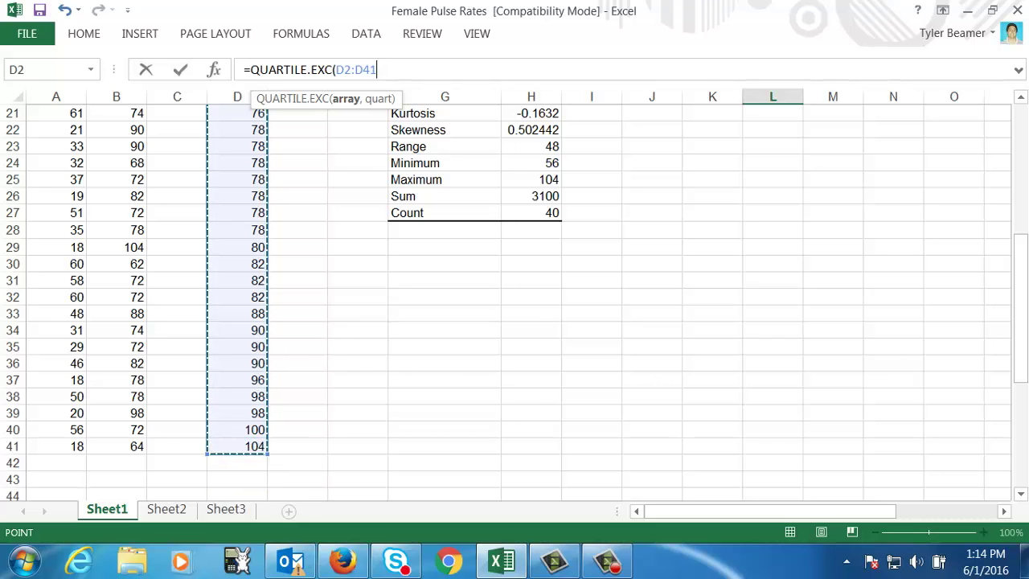
left_click_drag(1018, 277, 1012, 129)
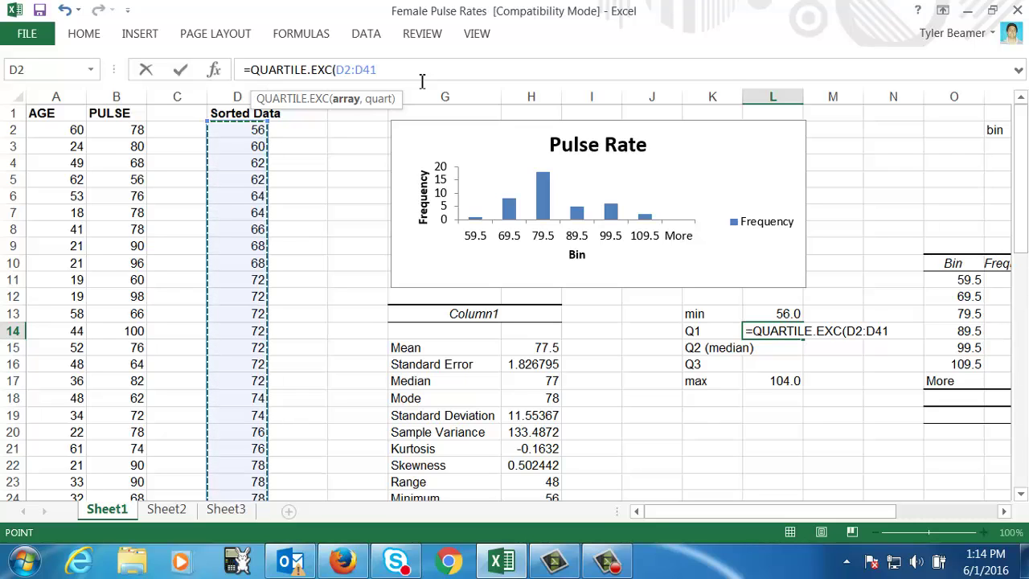
type(",")
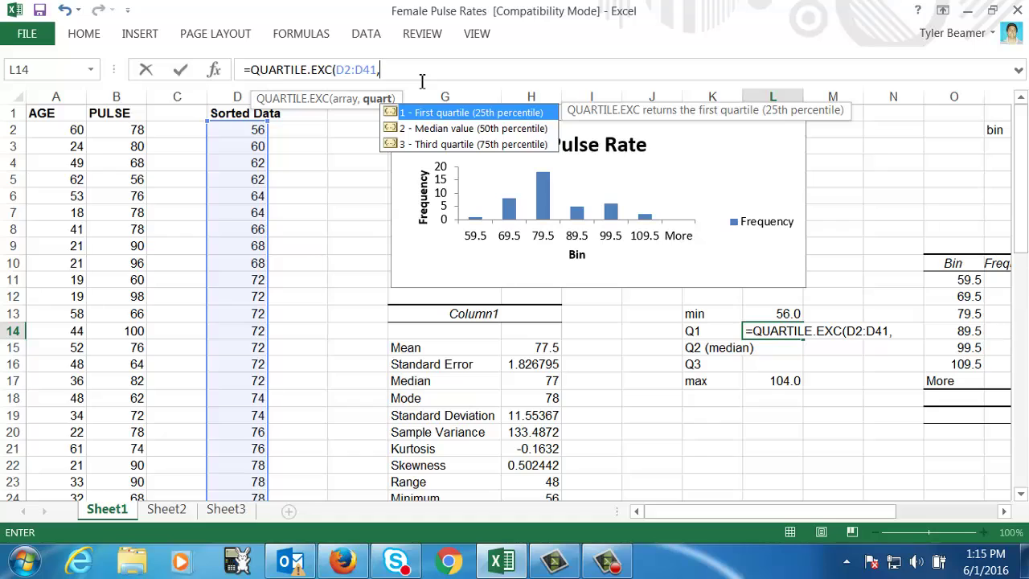
type("1)")
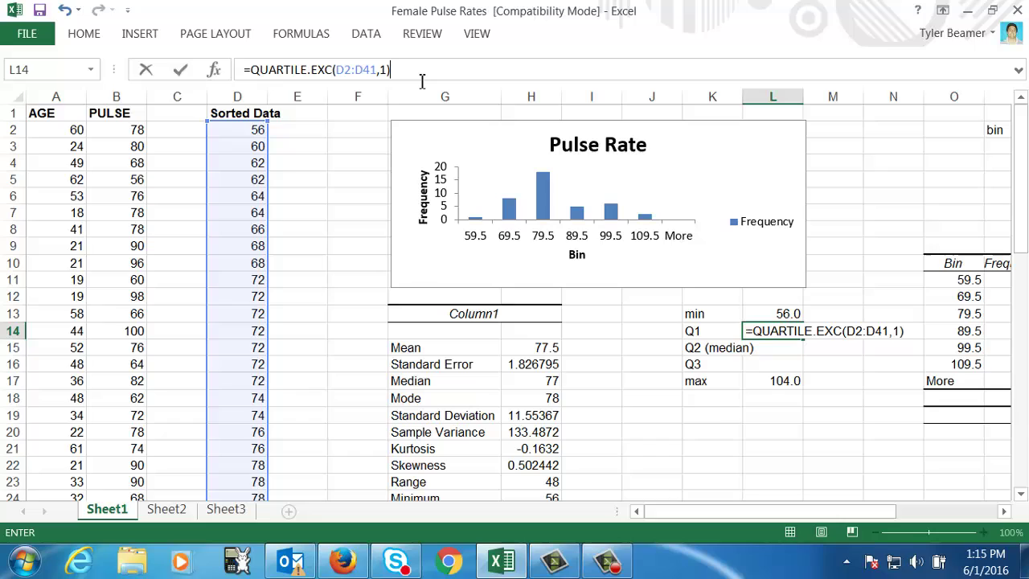
key("Return")
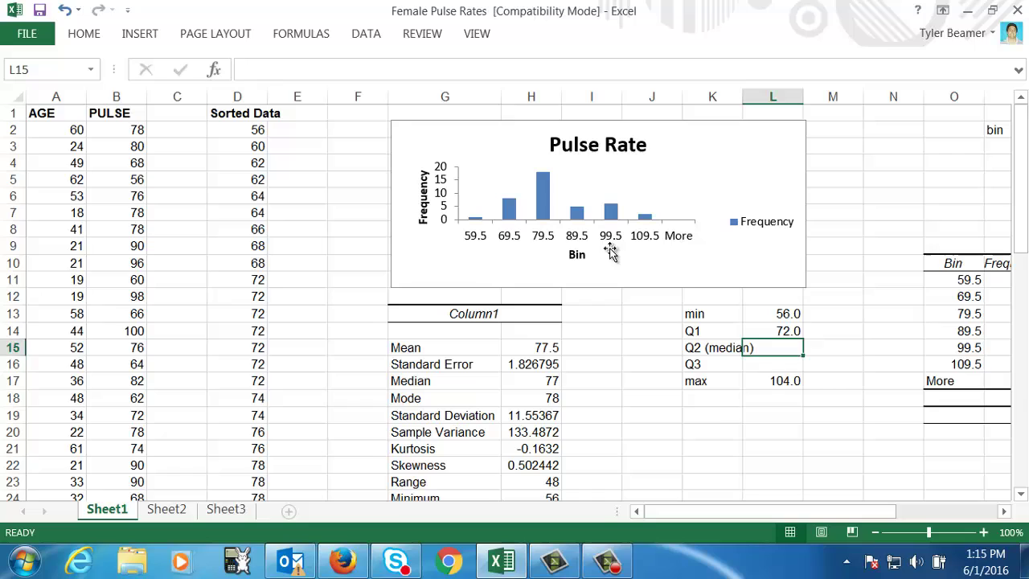
- Enter =QUARTILE.EXC(D2:D41,2) in L15 for the median, returning 77.0
left_click(319, 72)
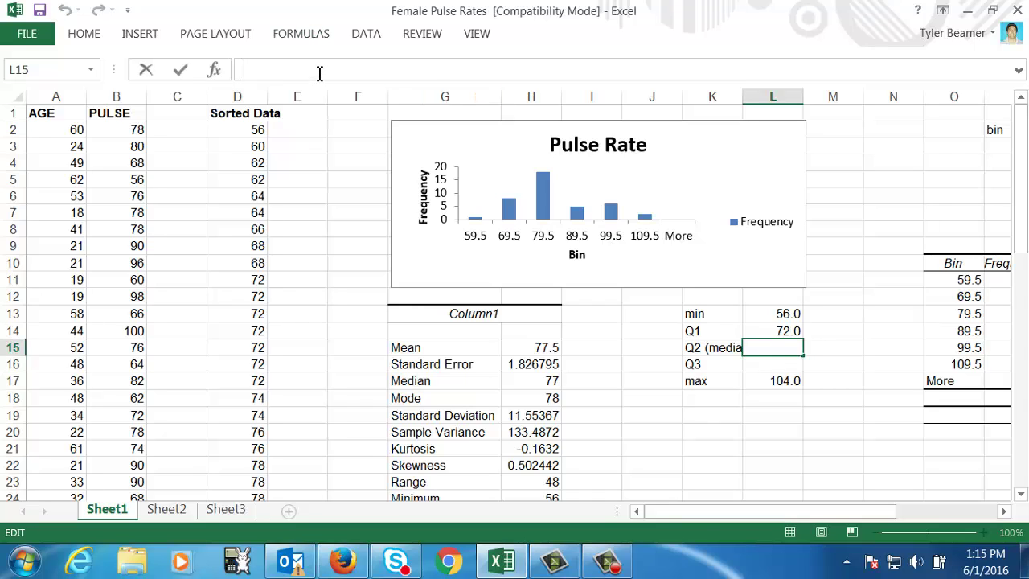
type("=")
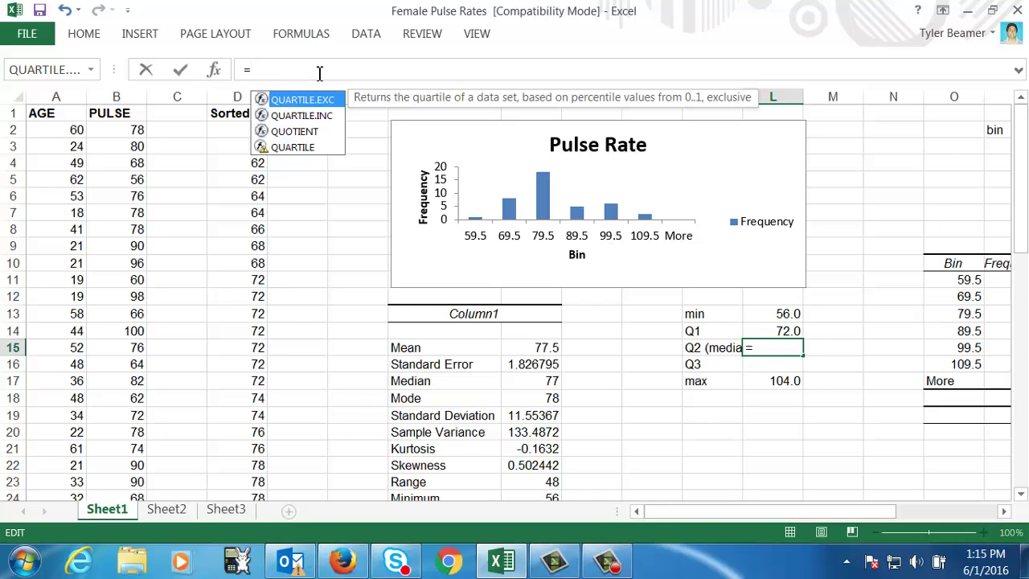
type("quart")
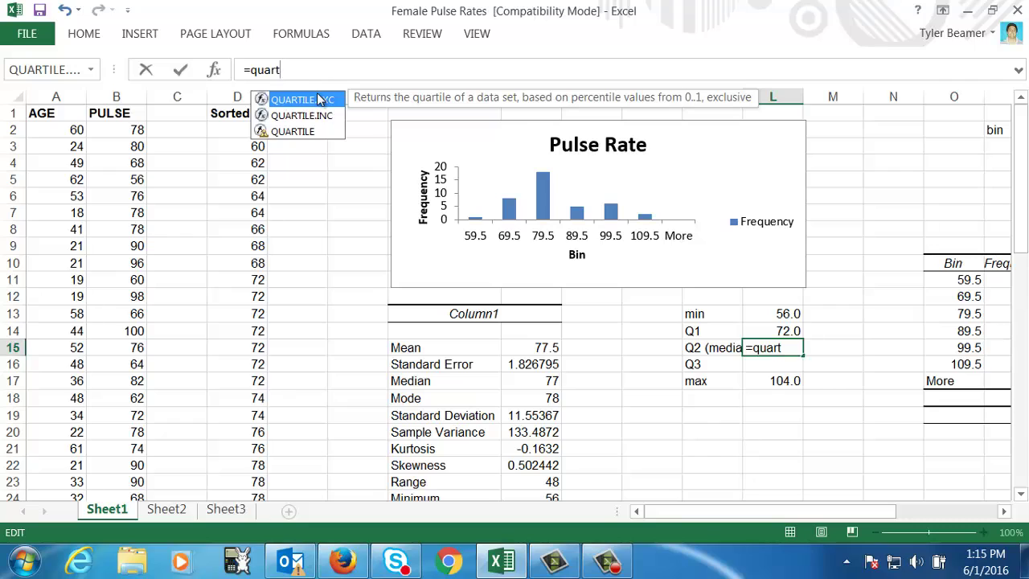
double_click(320, 100)
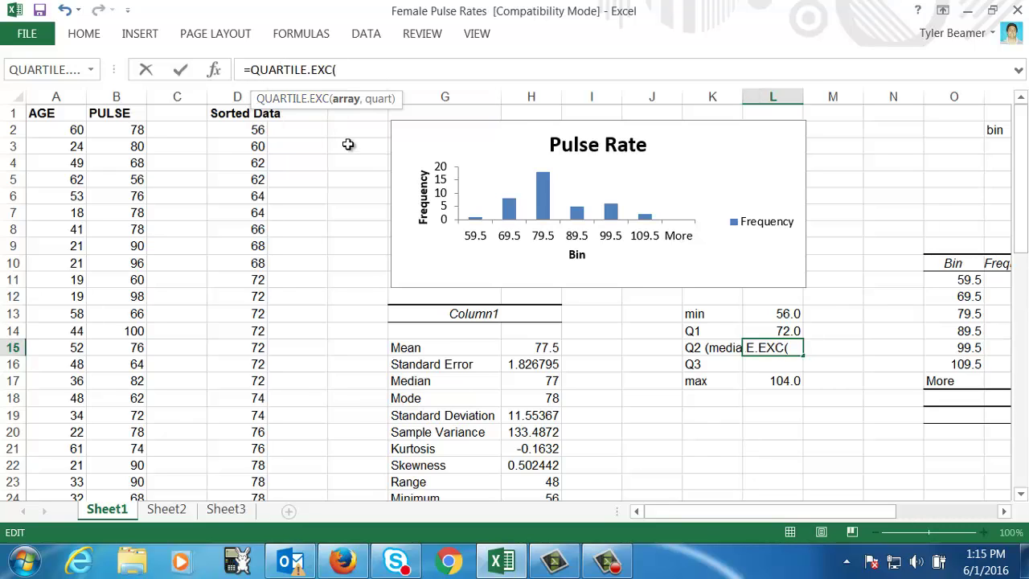
left_click_drag(242, 128, 236, 460)
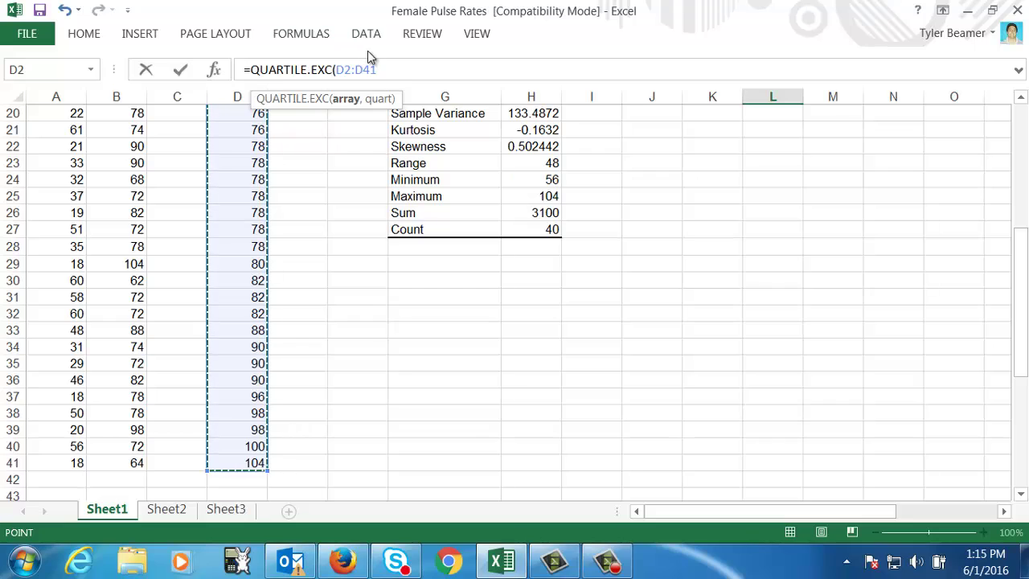
type(",")
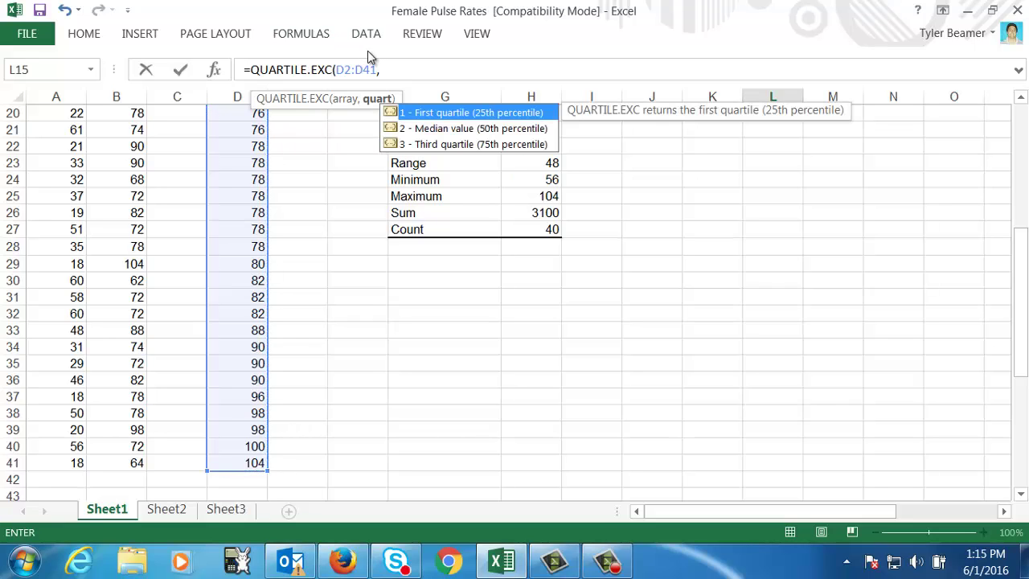
type("2)")
key("Return")
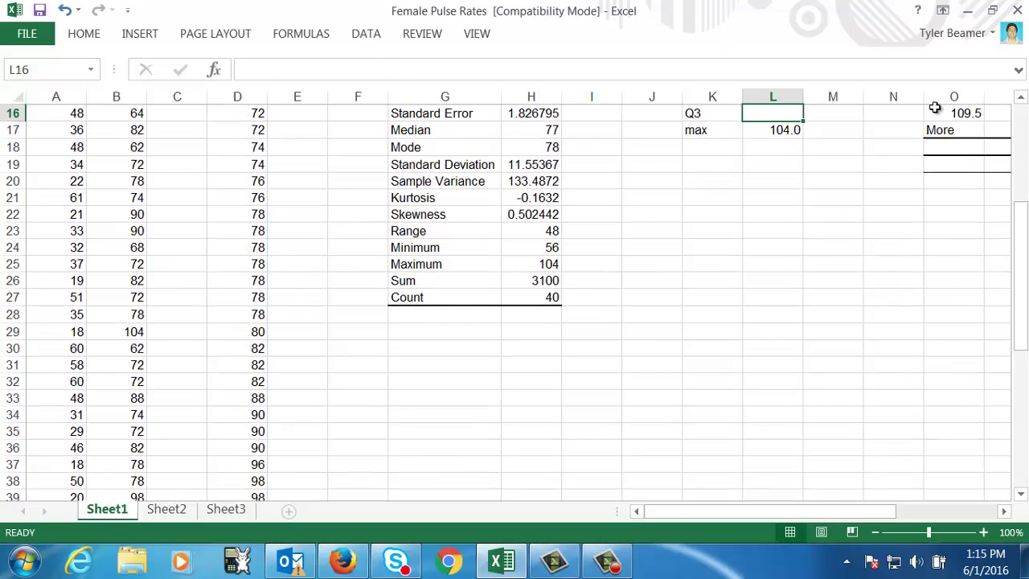
scroll(876, 239, "up", 4)
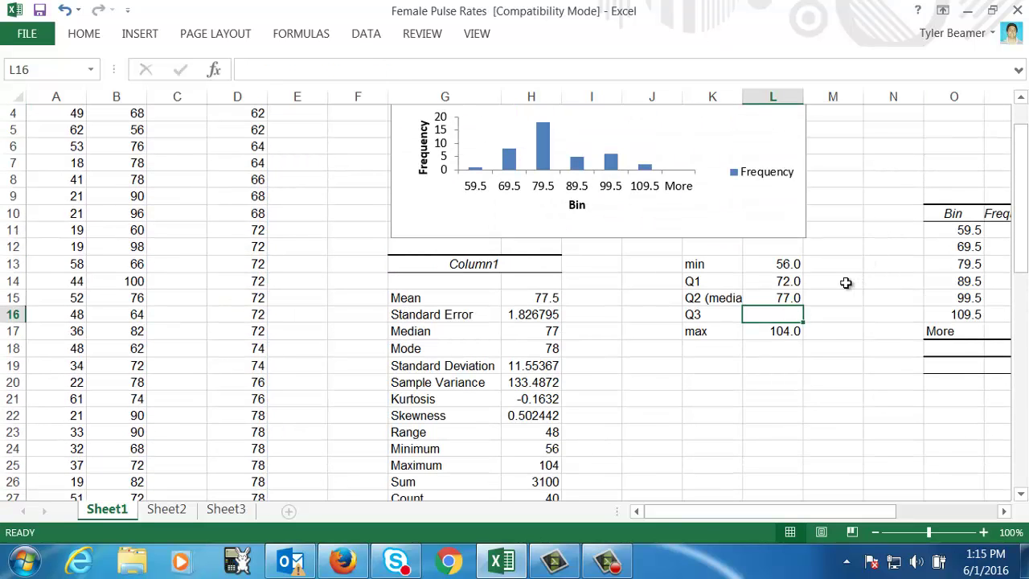
- Enter =QUARTILE.EXC(D2:D41,3) in L16, returning 82.0 for Q3
left_click(300, 71)
type("=quar")
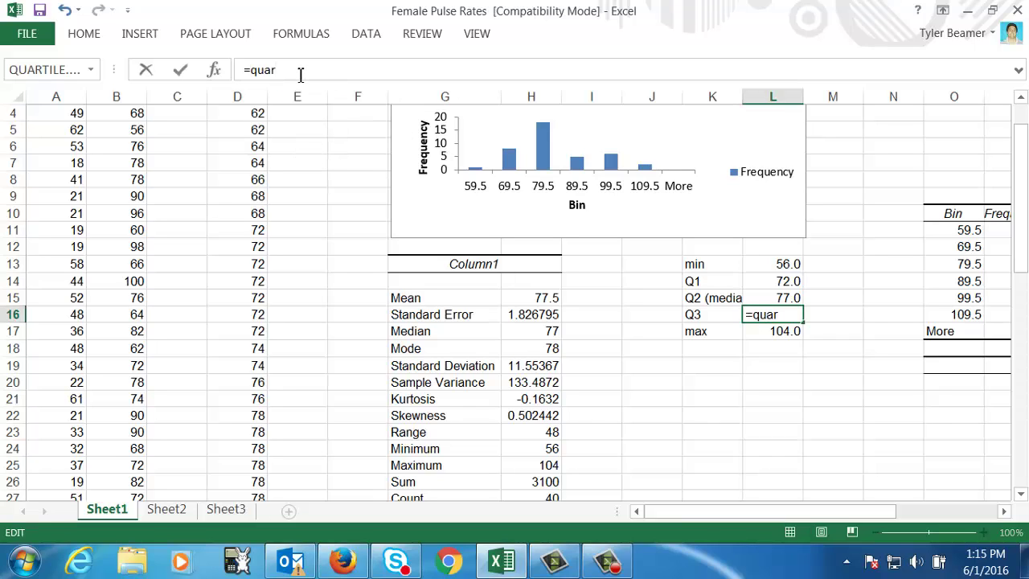
key("BackSpace")
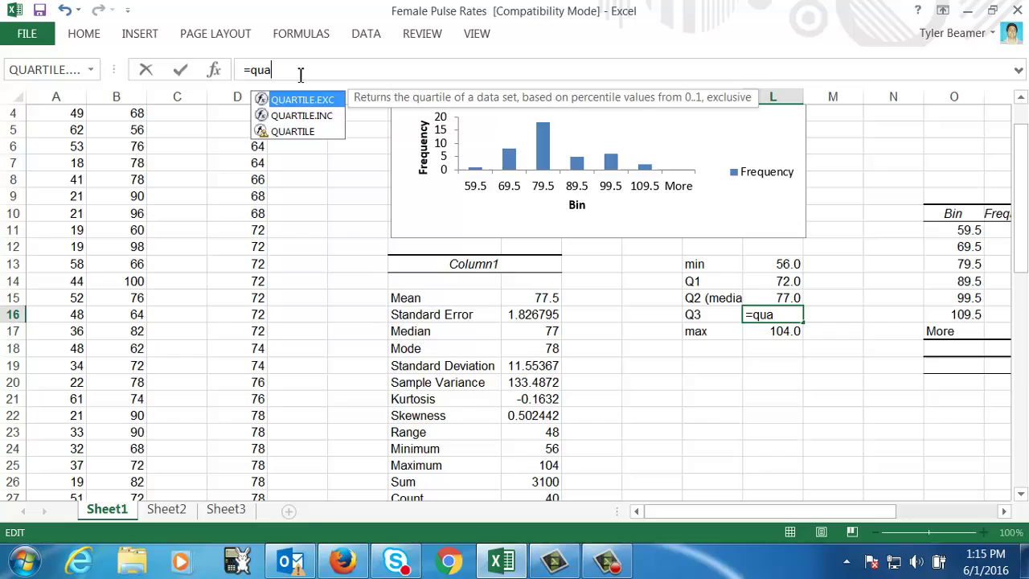
double_click(312, 99)
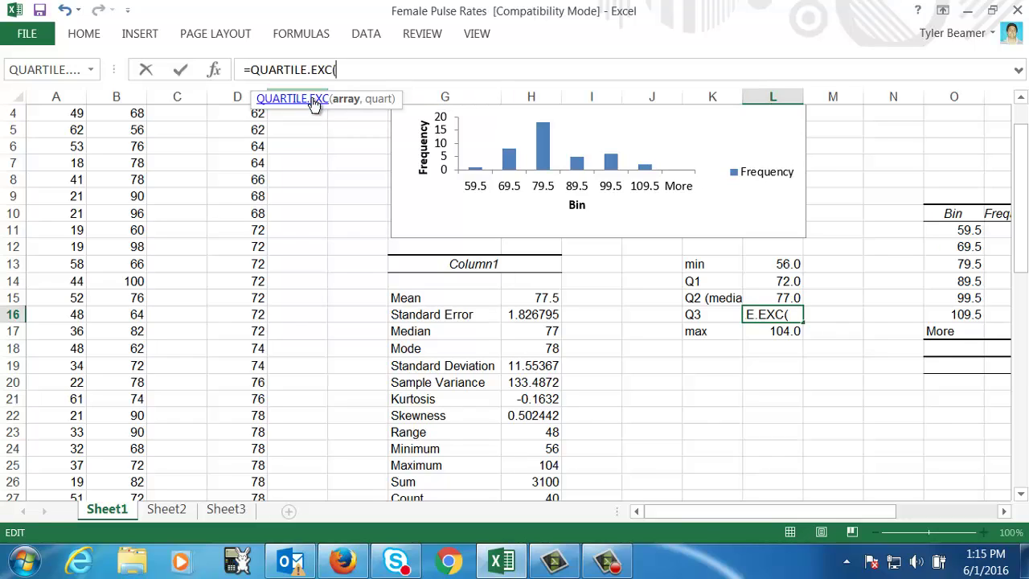
left_click(324, 226)
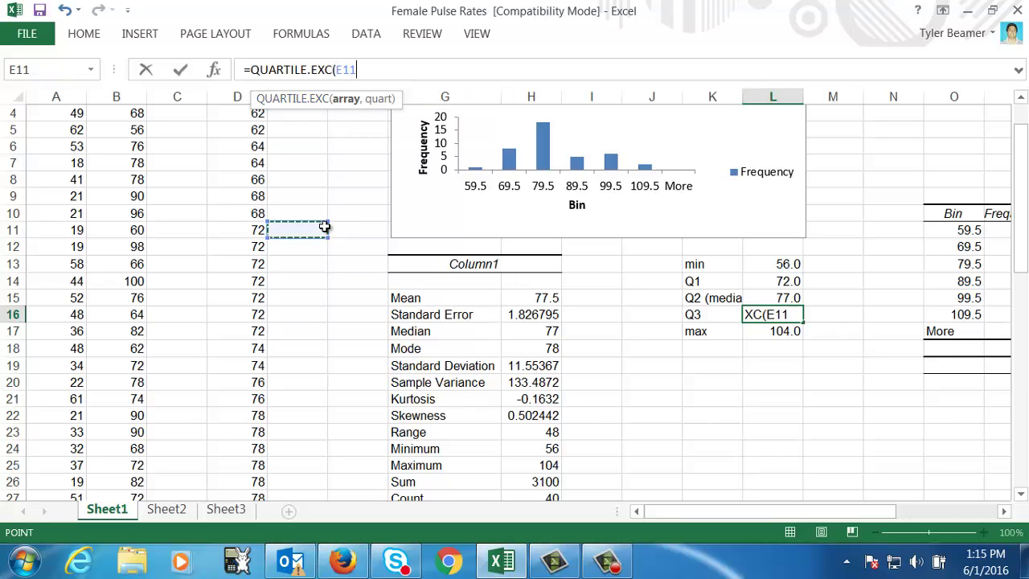
left_click_drag(1019, 168, 1019, 148)
left_click_drag(255, 129, 245, 459)
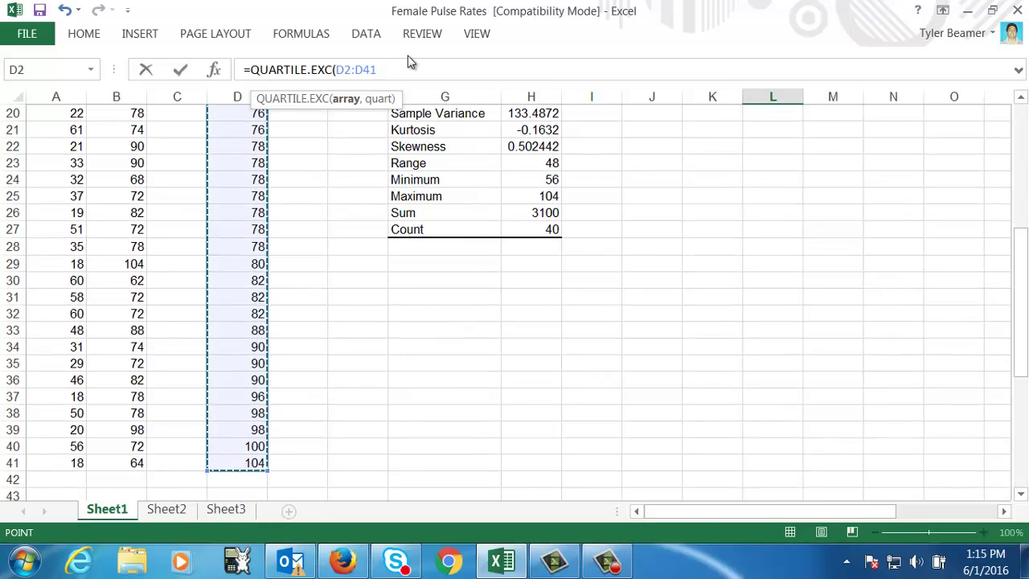
type(",3")
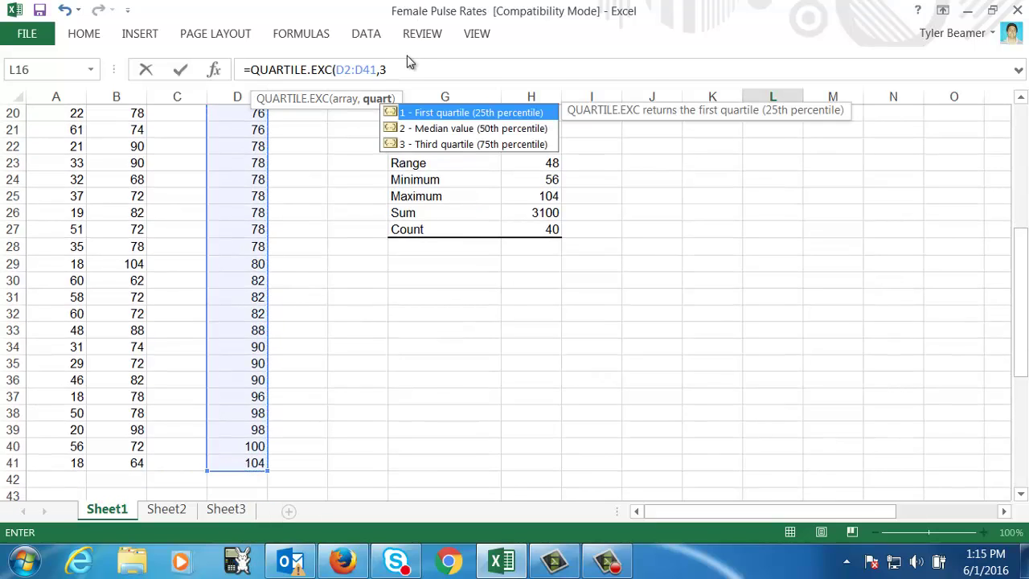
type(")")
key("Return")
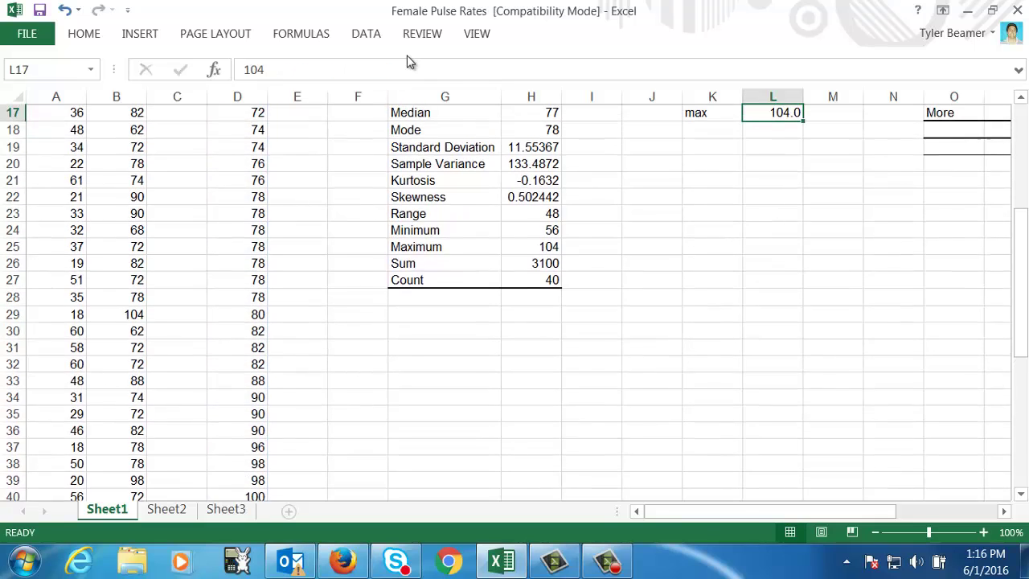
scroll(829, 301, "up", 5)
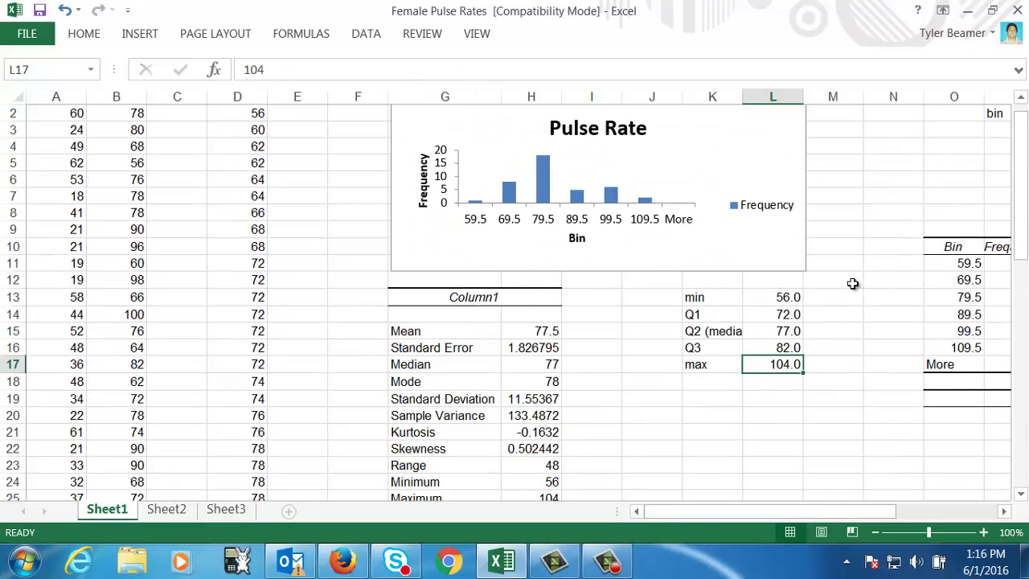
scroll(831, 308, "down", 1)
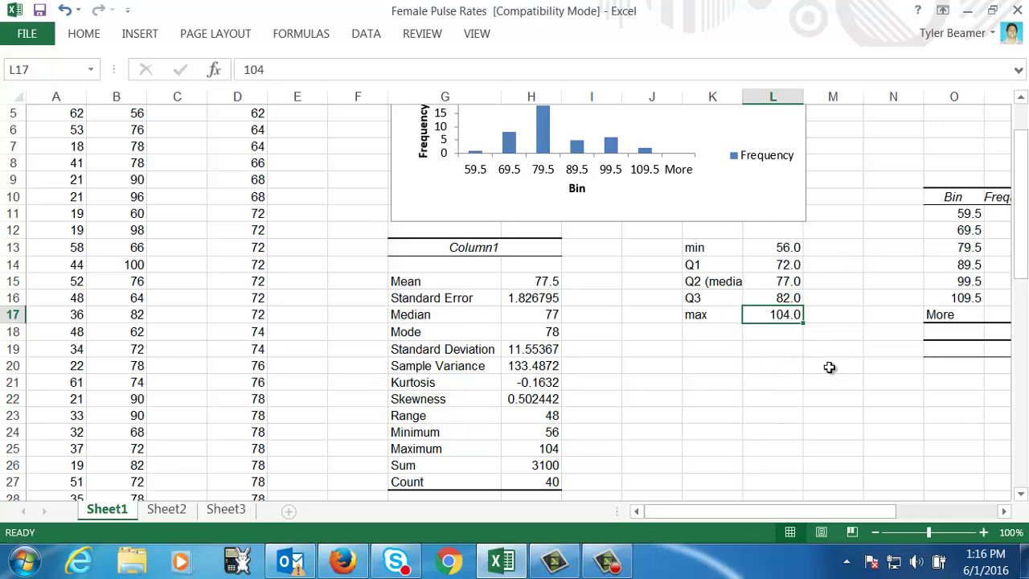
scroll(831, 367, "up", 2)
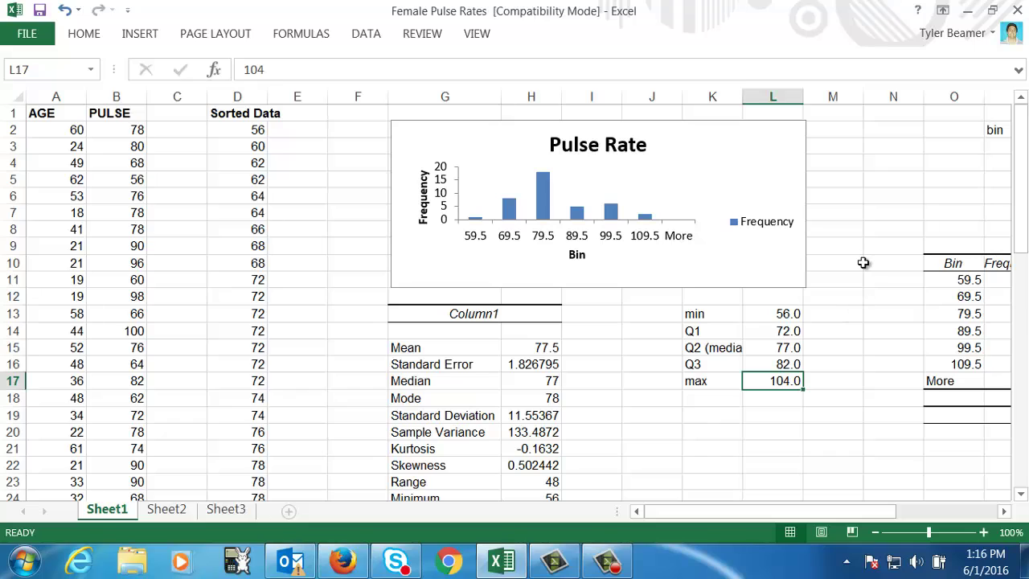